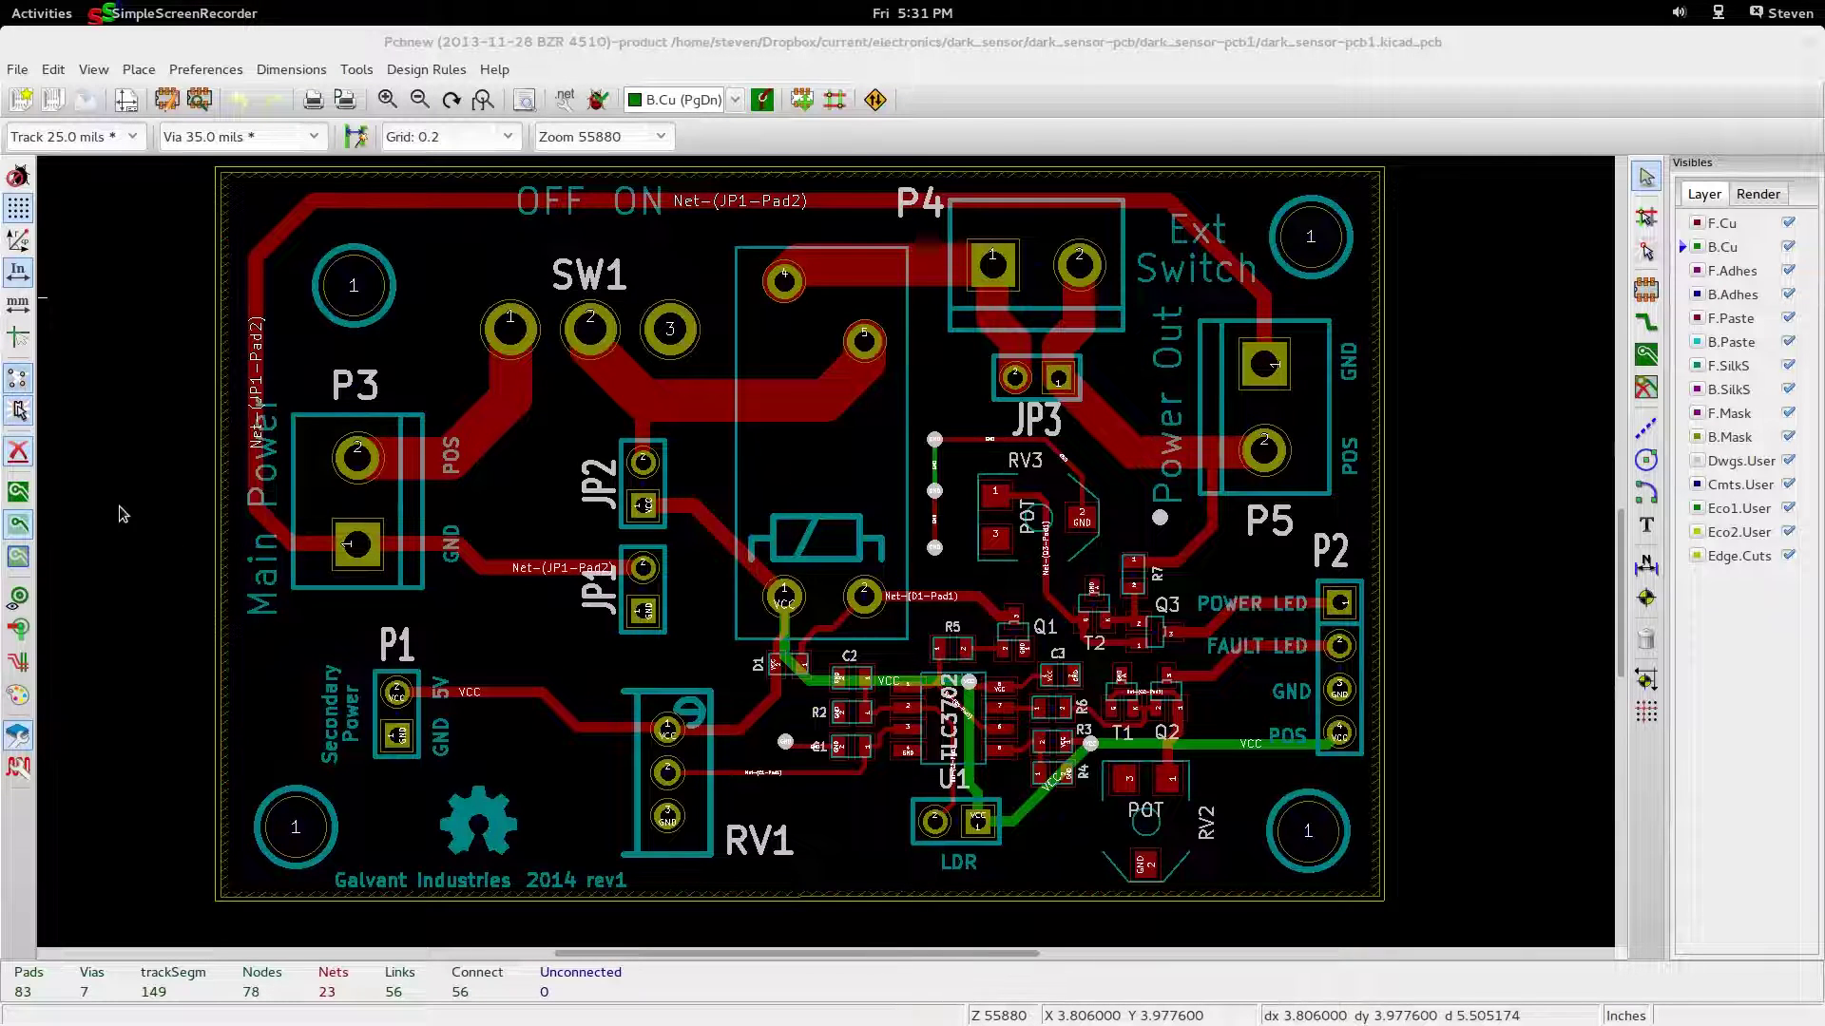
Display the filled copper zones across the whole board, and hide the fills again.
{"action": "left_click", "coordinate": [17, 498]}
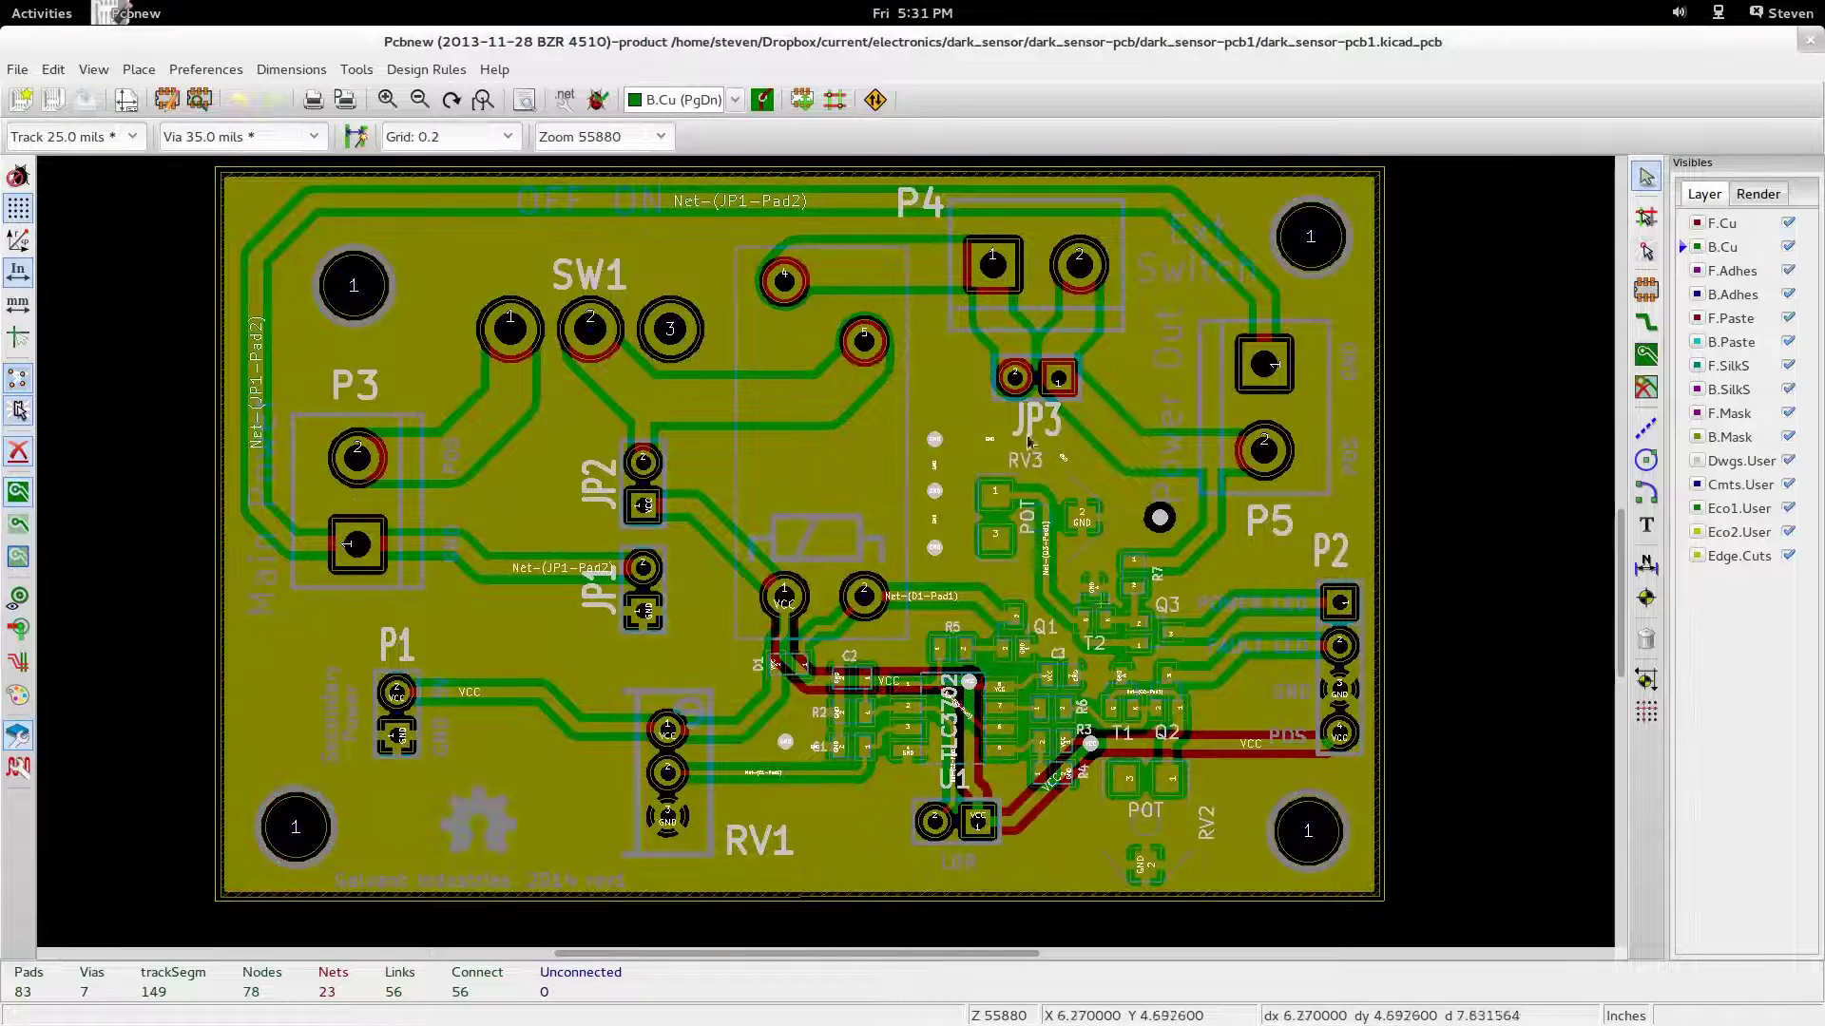
{"action": "left_click", "coordinate": [17, 524]}
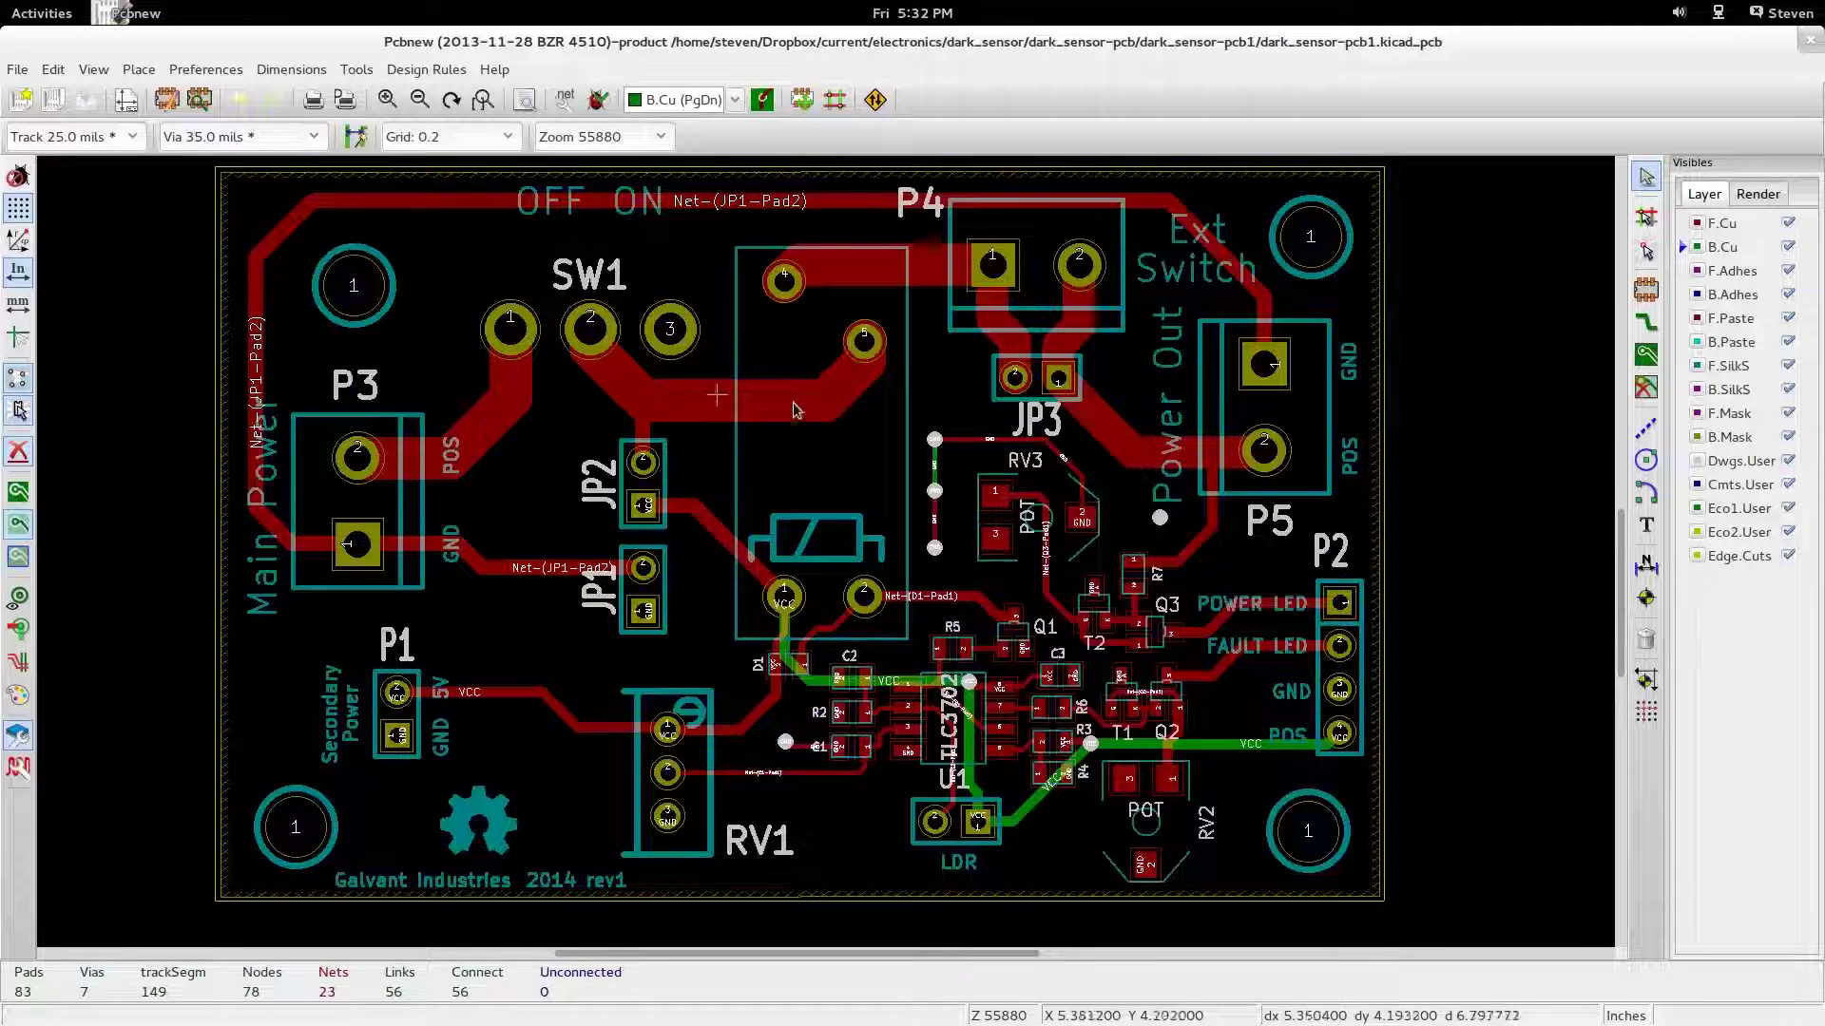
Inspect the properties and available options of the thick front-copper track running from SW1 to the relay's pad 5.
{"action": "right_click", "coordinate": [618, 388]}
{"action": "key", "text": "Escape"}
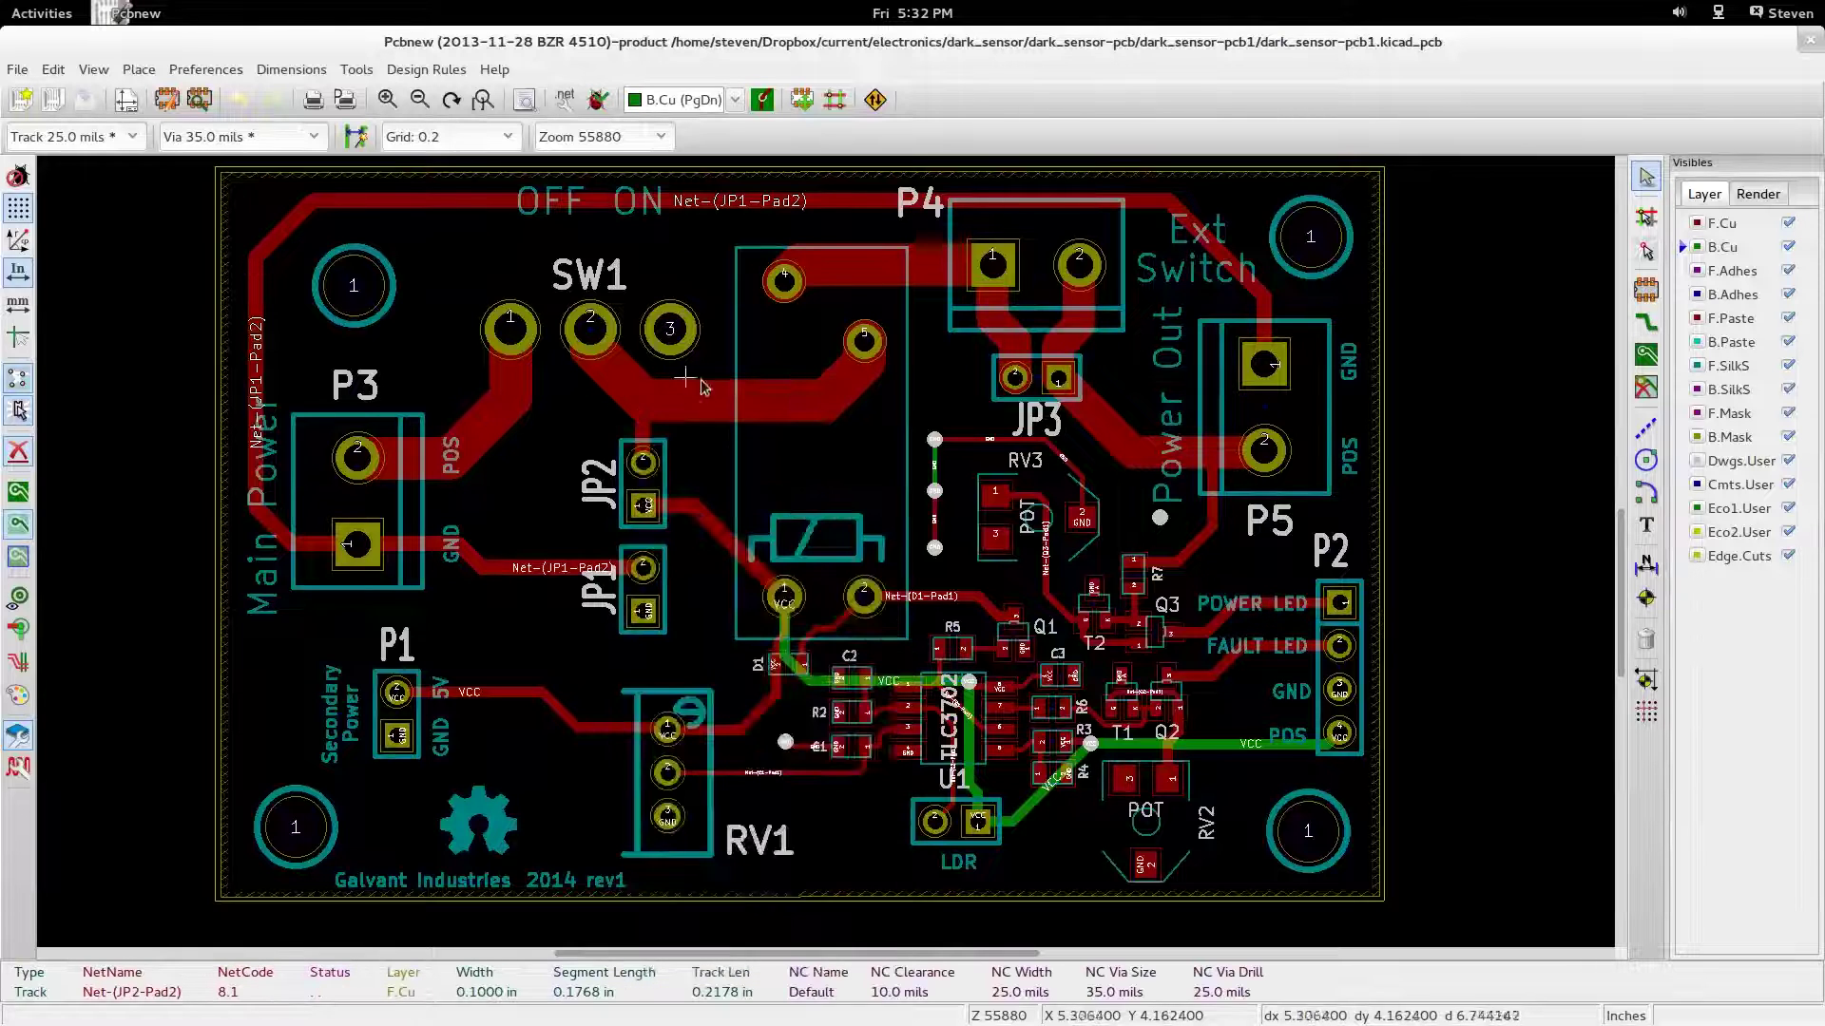
{"action": "right_click", "coordinate": [711, 411]}
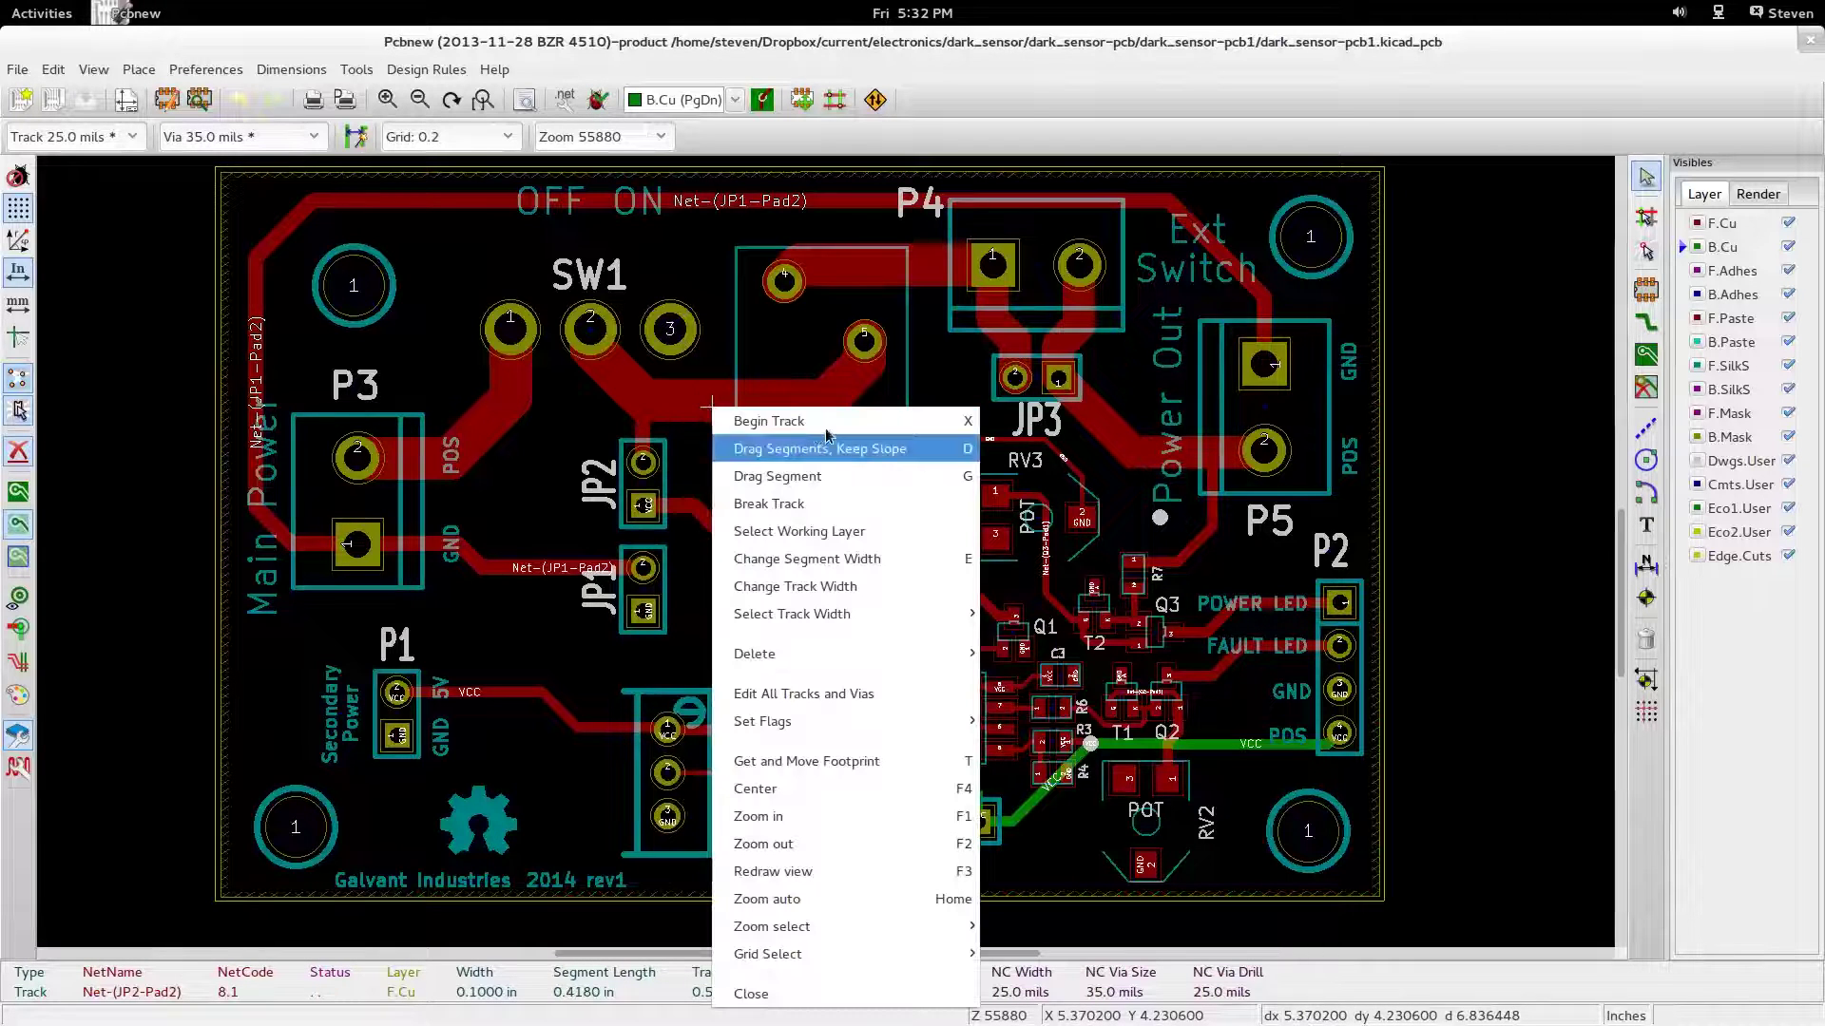
{"action": "left_click", "coordinate": [598, 433]}
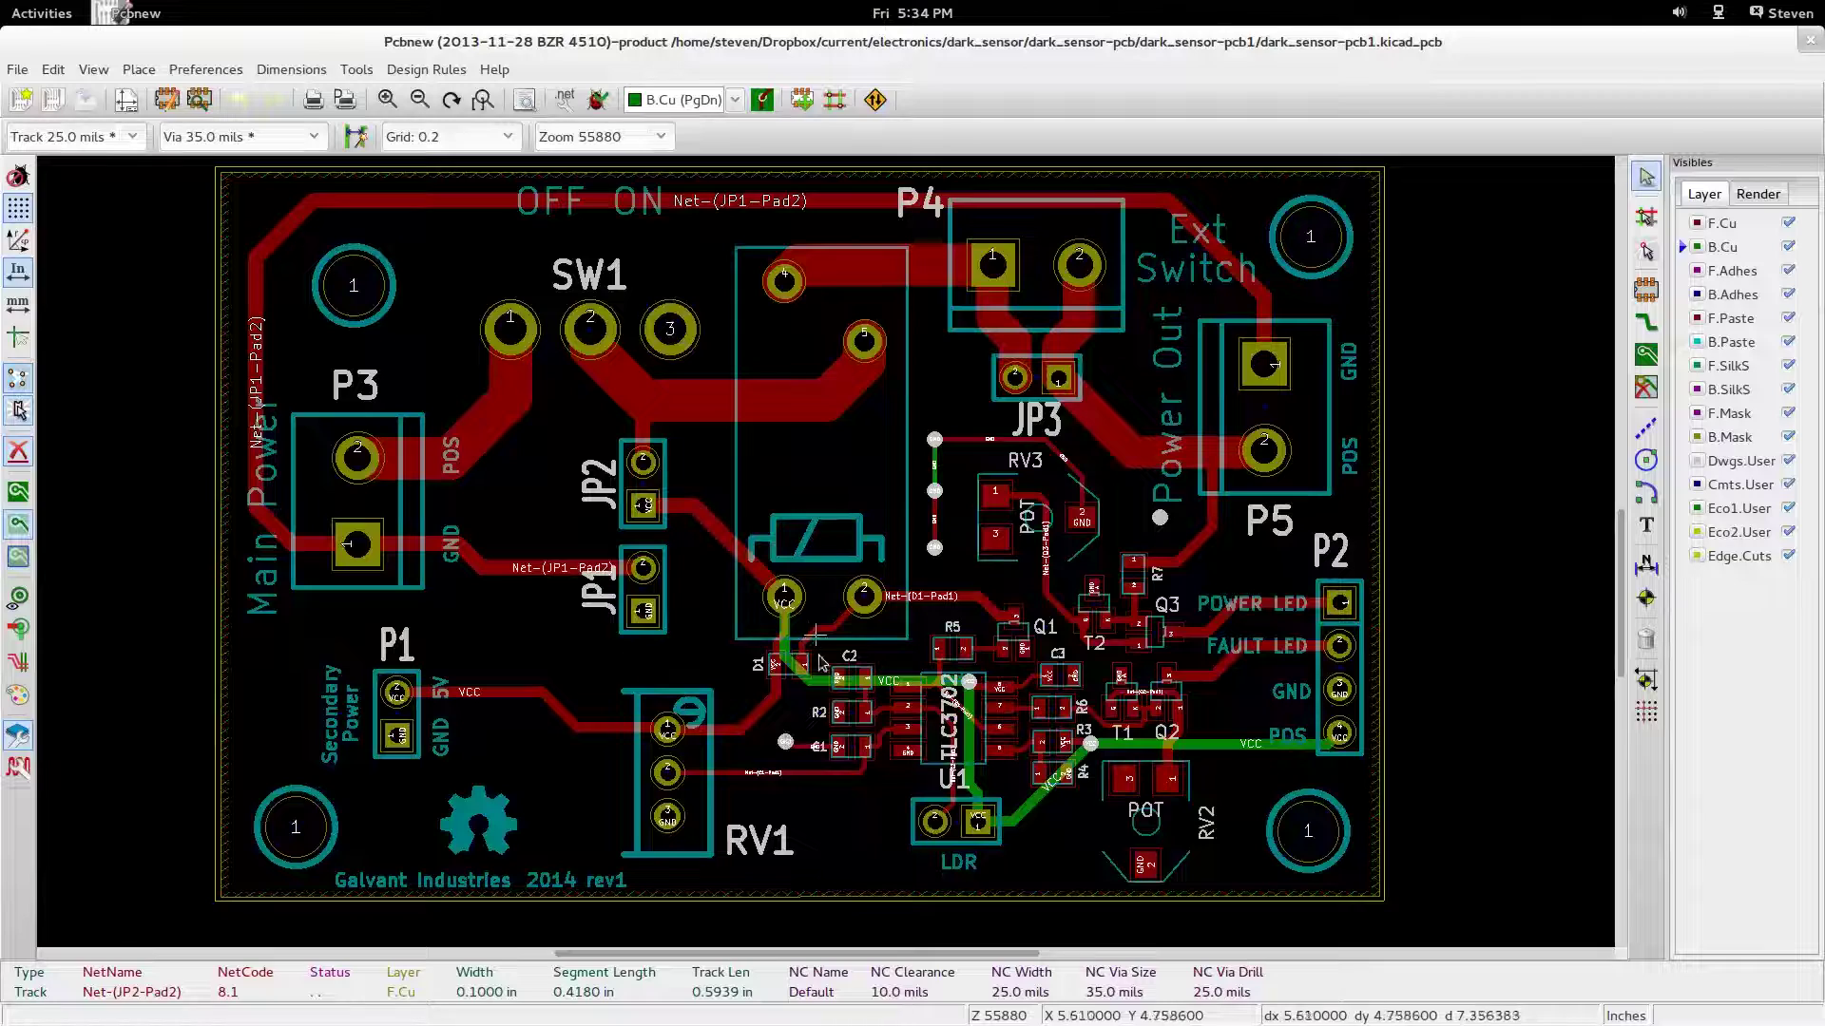
Examine the routing and components around U1, Q1, Q2, Q3, T1 and T2, and review the overall board layout.
{"action": "scroll", "coordinate": [1072, 673], "scroll_direction": "up", "scroll_amount": 1}
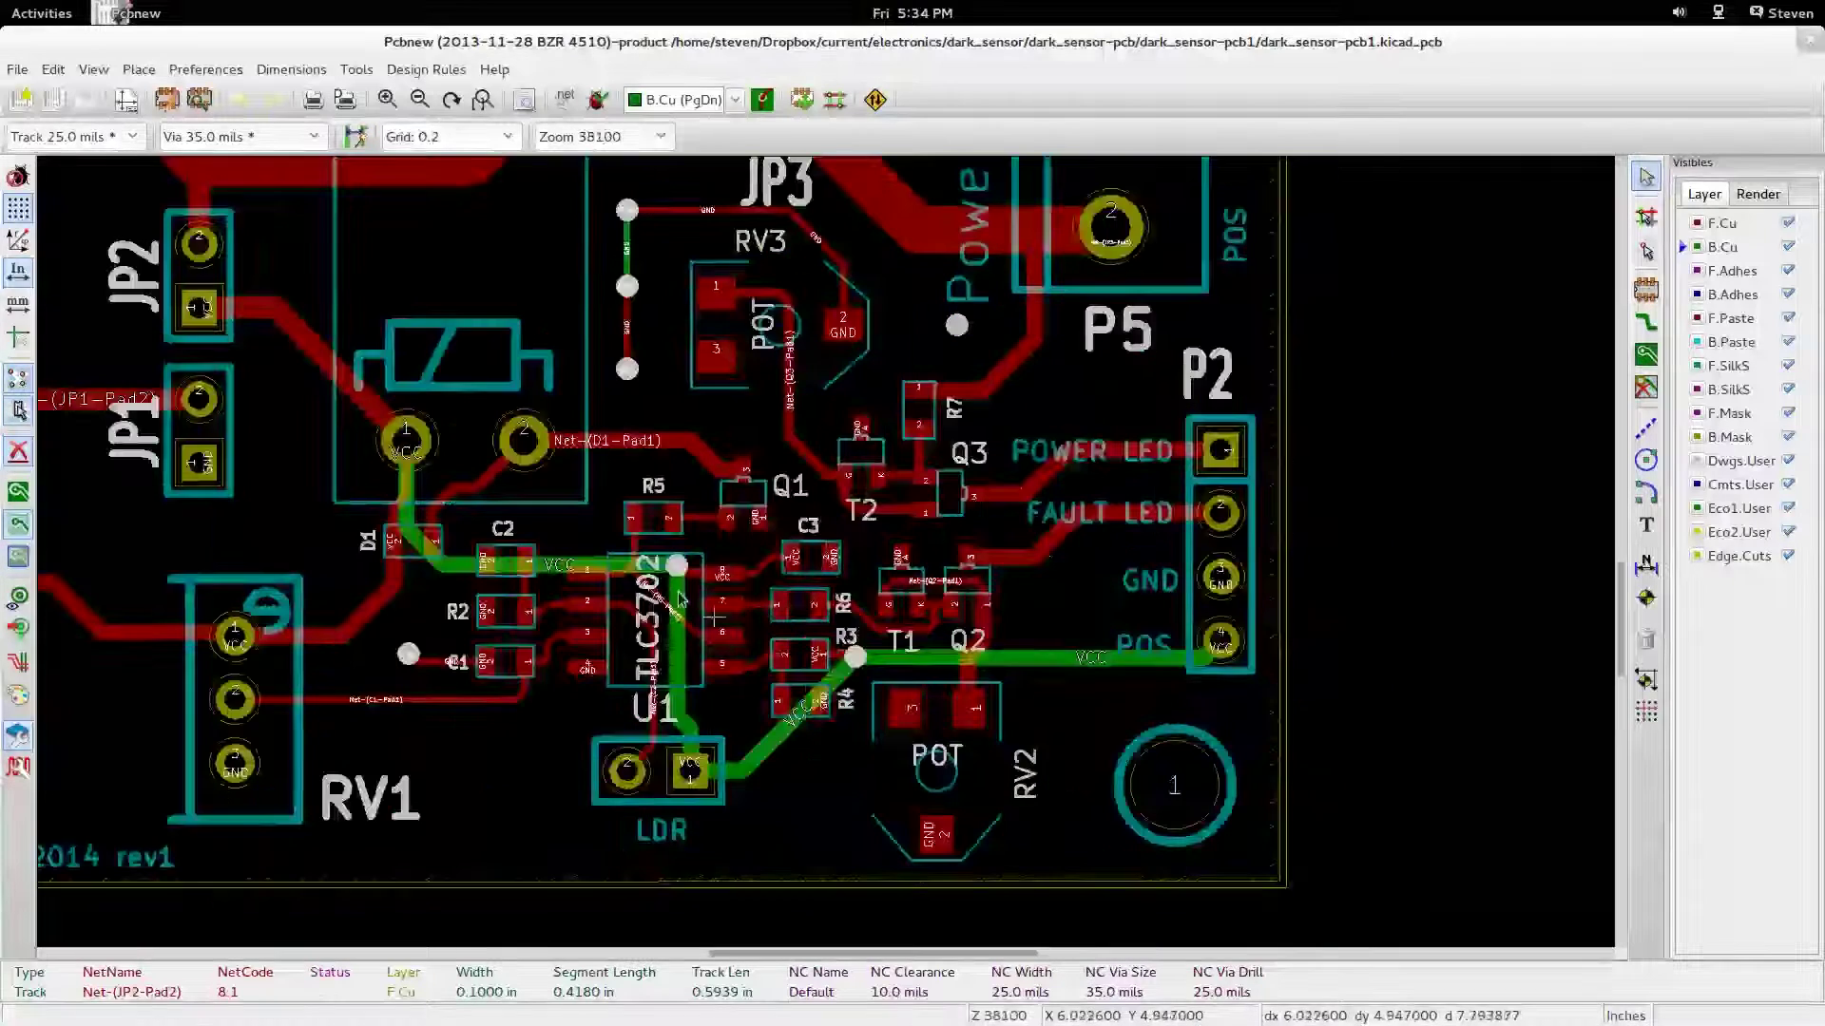
{"action": "scroll", "coordinate": [652, 572], "scroll_direction": "down", "scroll_amount": 1}
{"action": "scroll", "coordinate": [823, 468], "scroll_direction": "up", "scroll_amount": 1}
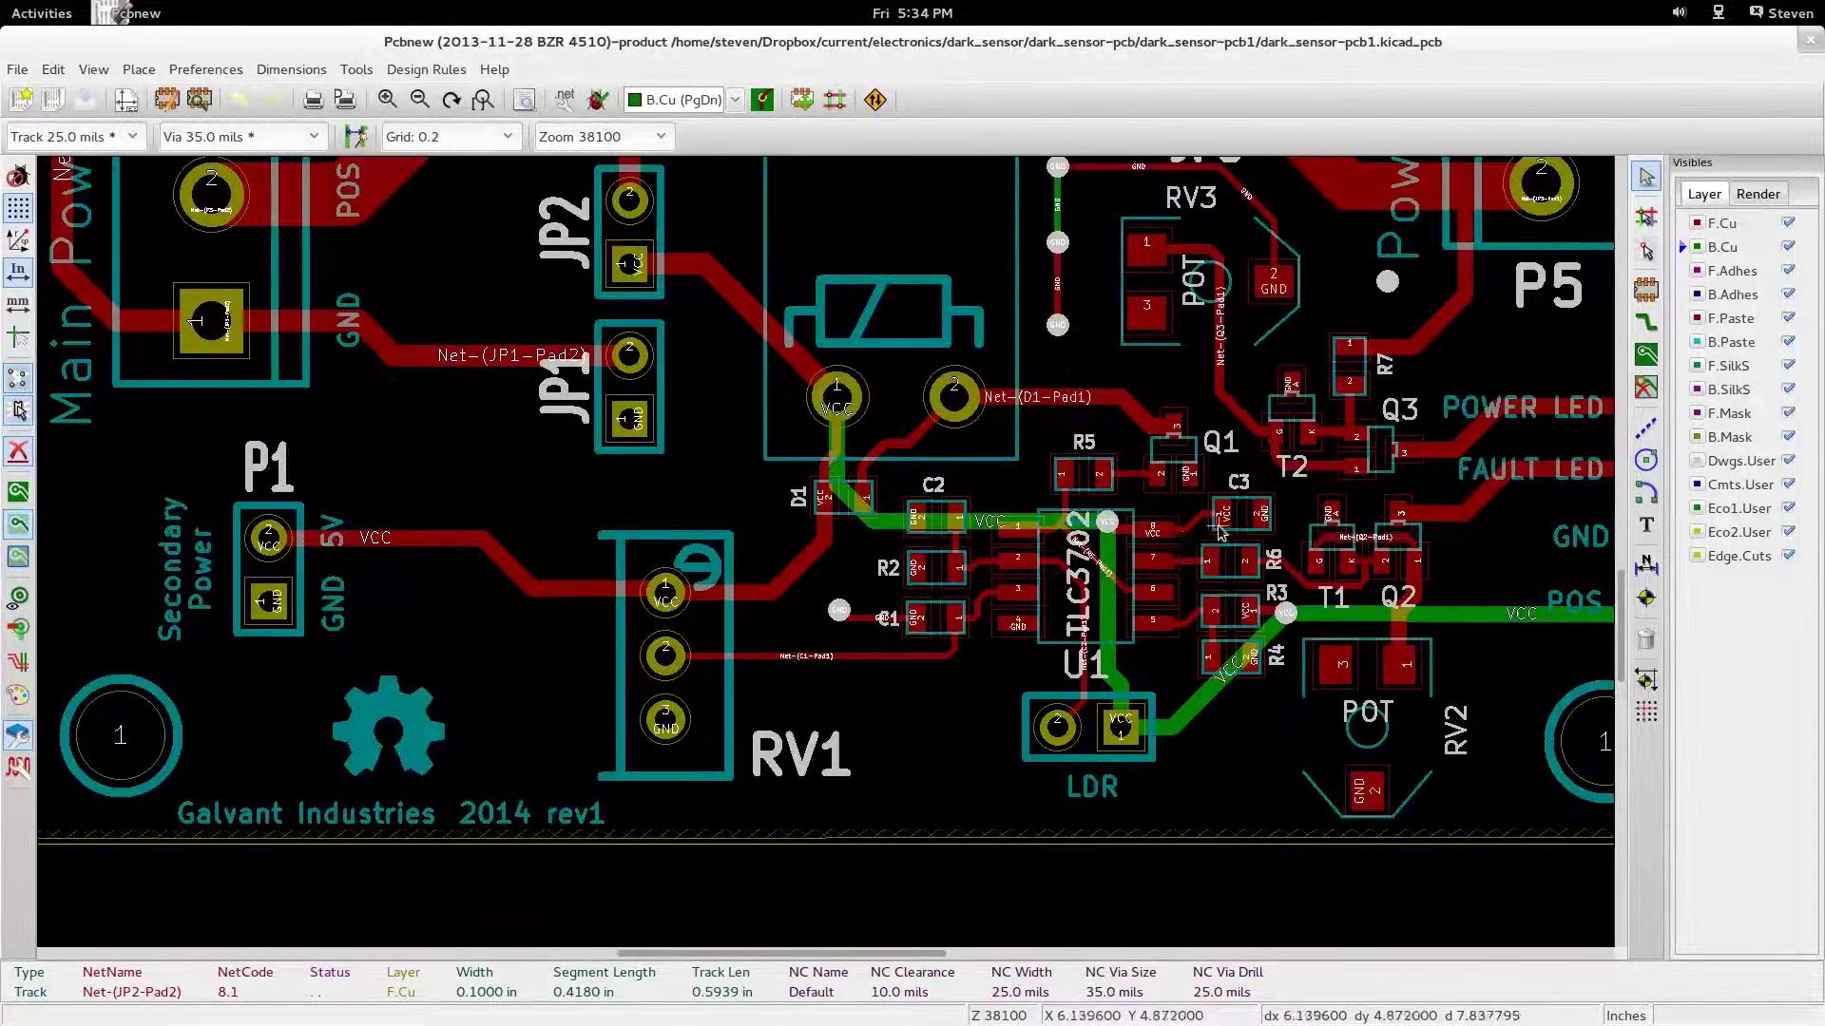
{"action": "scroll", "coordinate": [1202, 540], "scroll_direction": "up", "scroll_amount": 1}
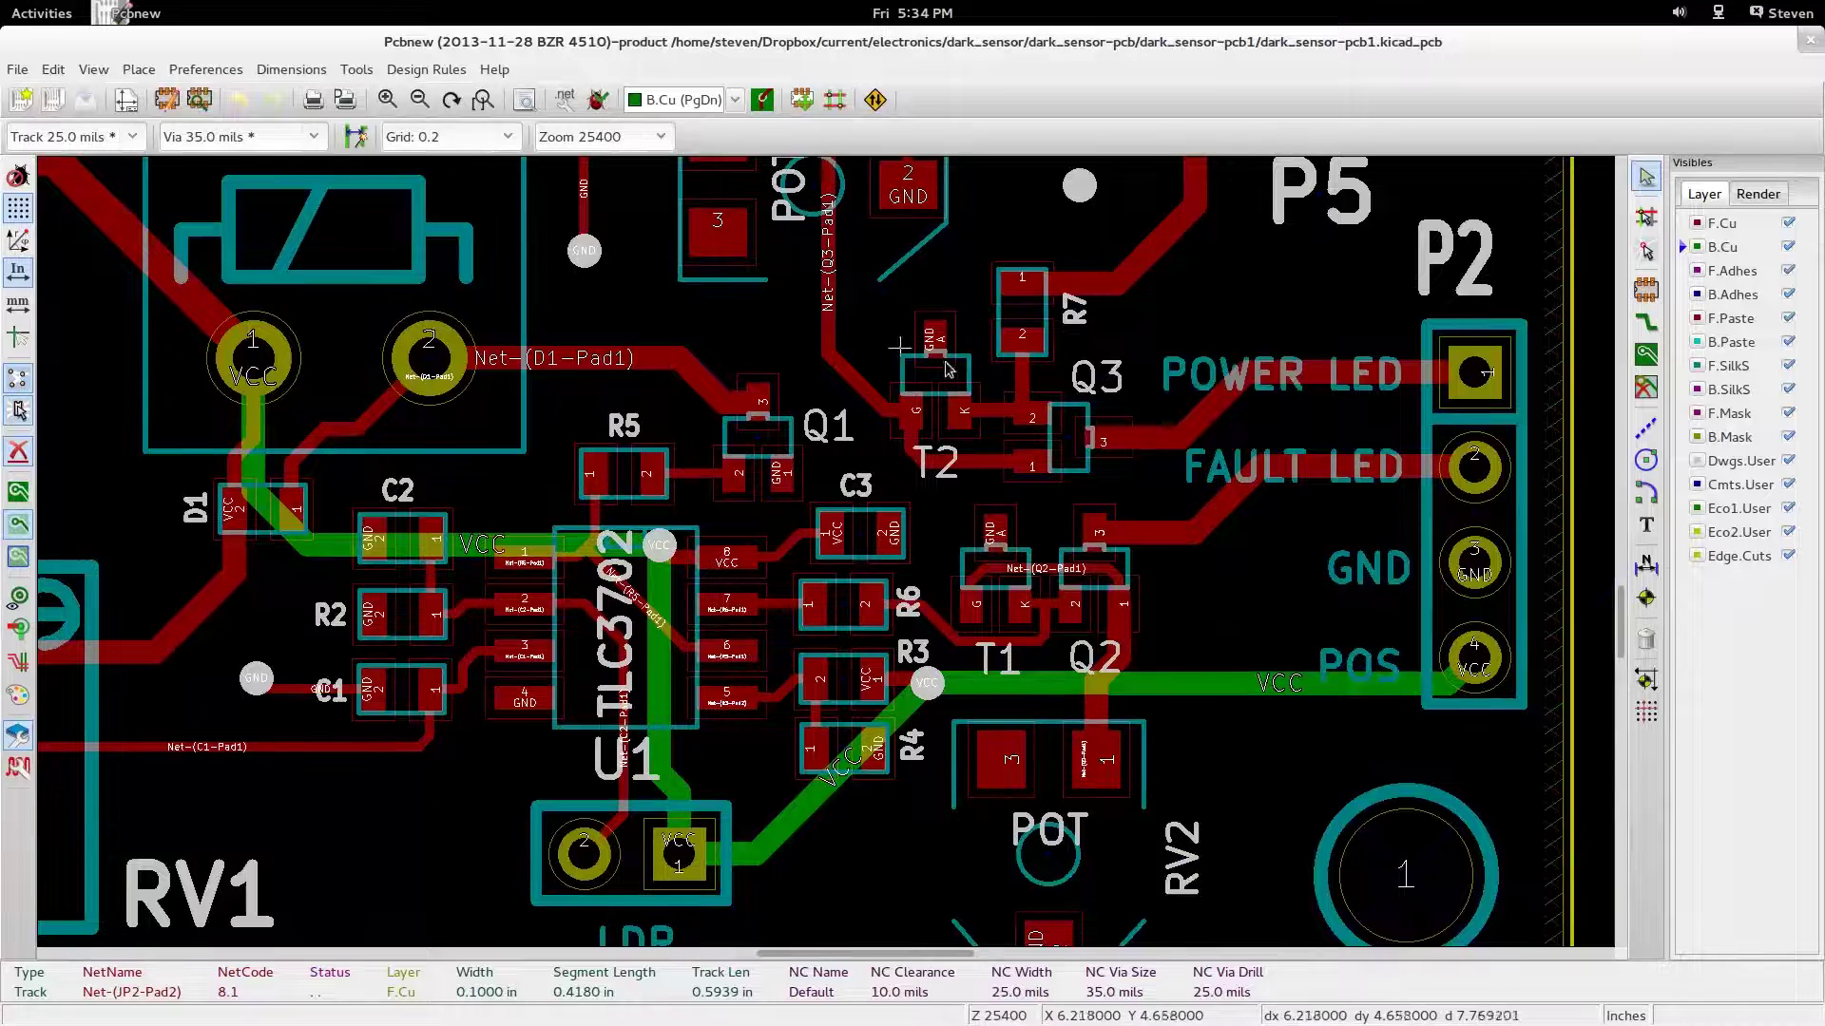
{"action": "scroll", "coordinate": [1004, 571], "scroll_direction": "down", "scroll_amount": 1}
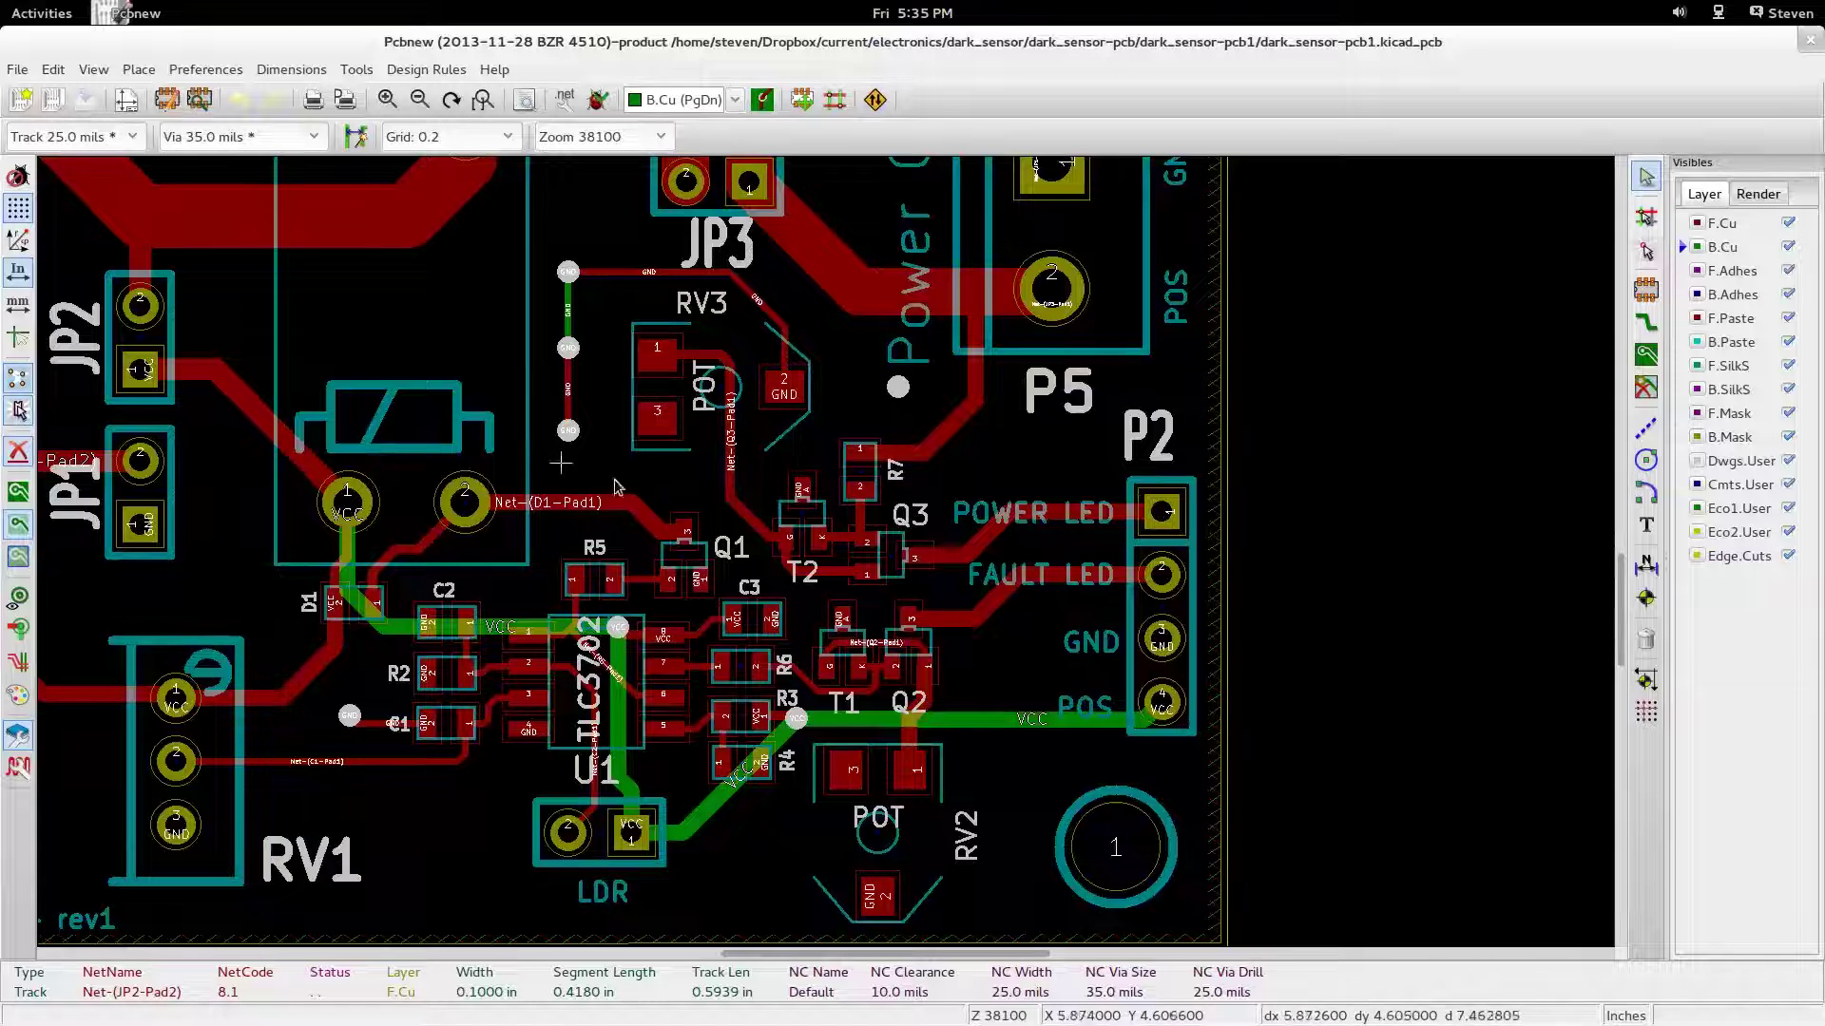
{"action": "scroll", "coordinate": [547, 522], "scroll_direction": "down", "scroll_amount": 3}
{"action": "scroll", "coordinate": [827, 547], "scroll_direction": "up", "scroll_amount": 2}
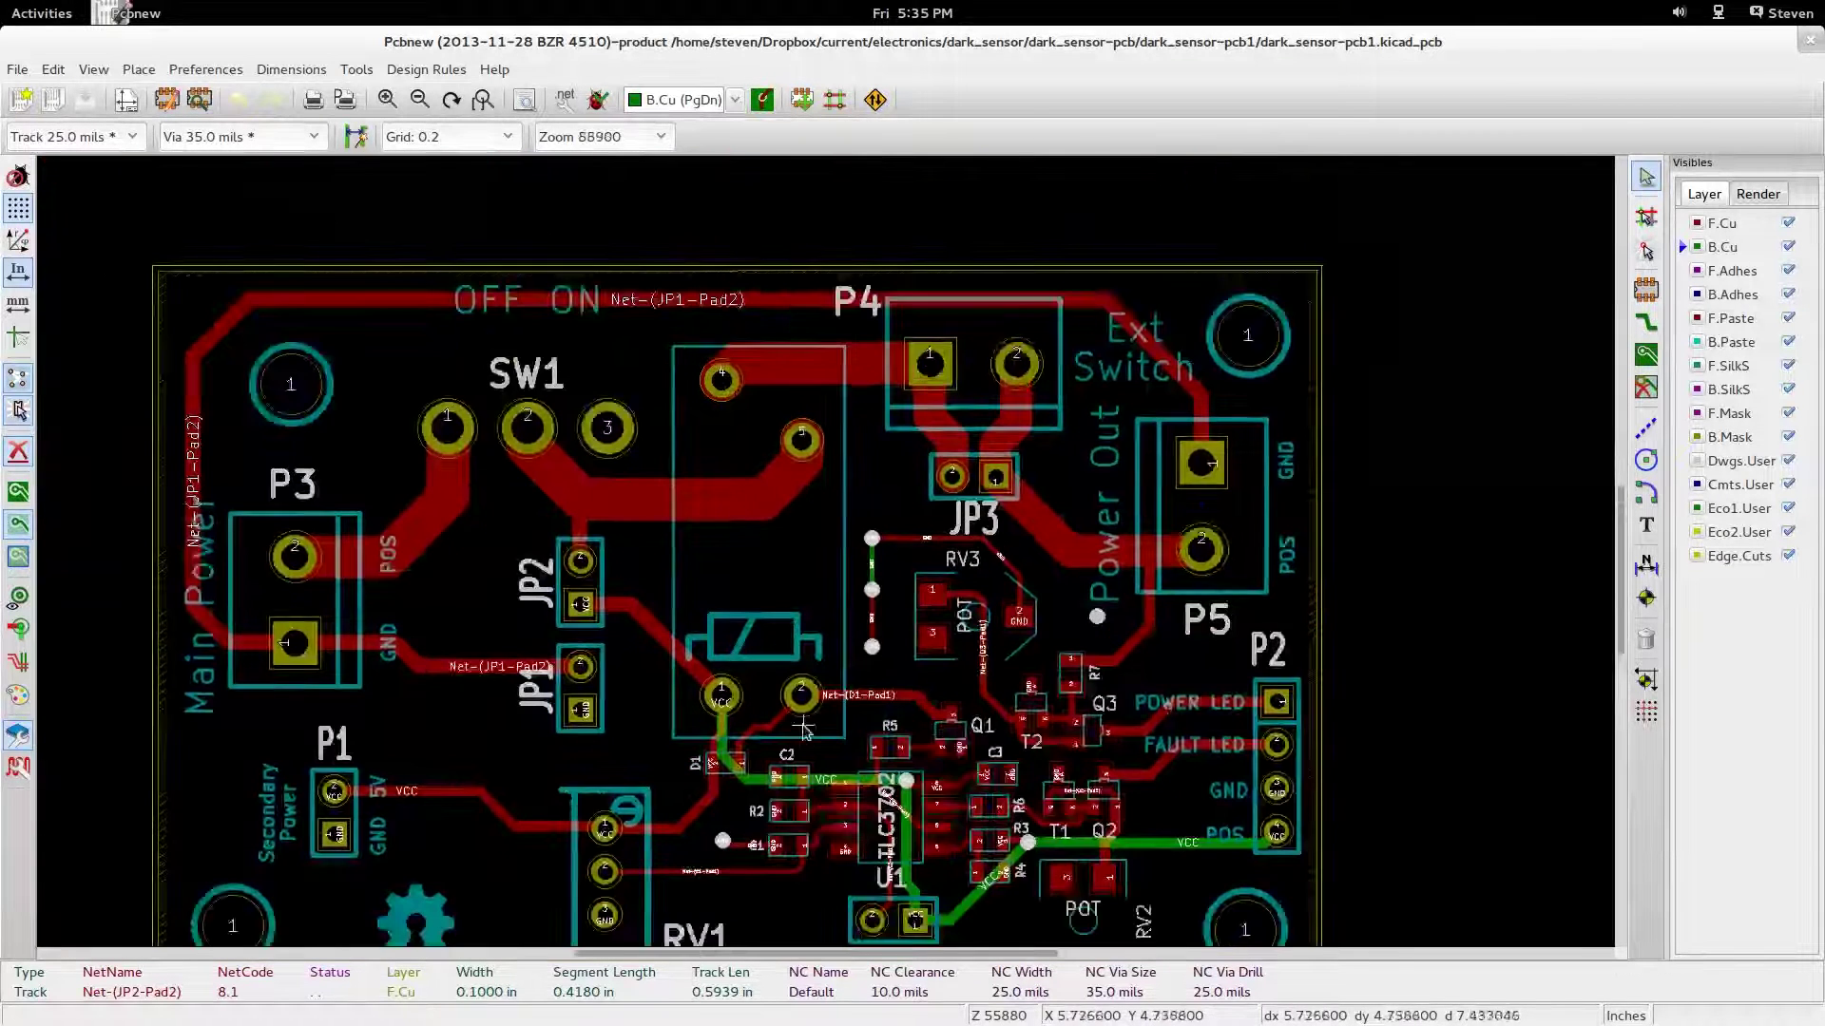
{"action": "scroll", "coordinate": [830, 544], "scroll_direction": "down", "scroll_amount": 2}
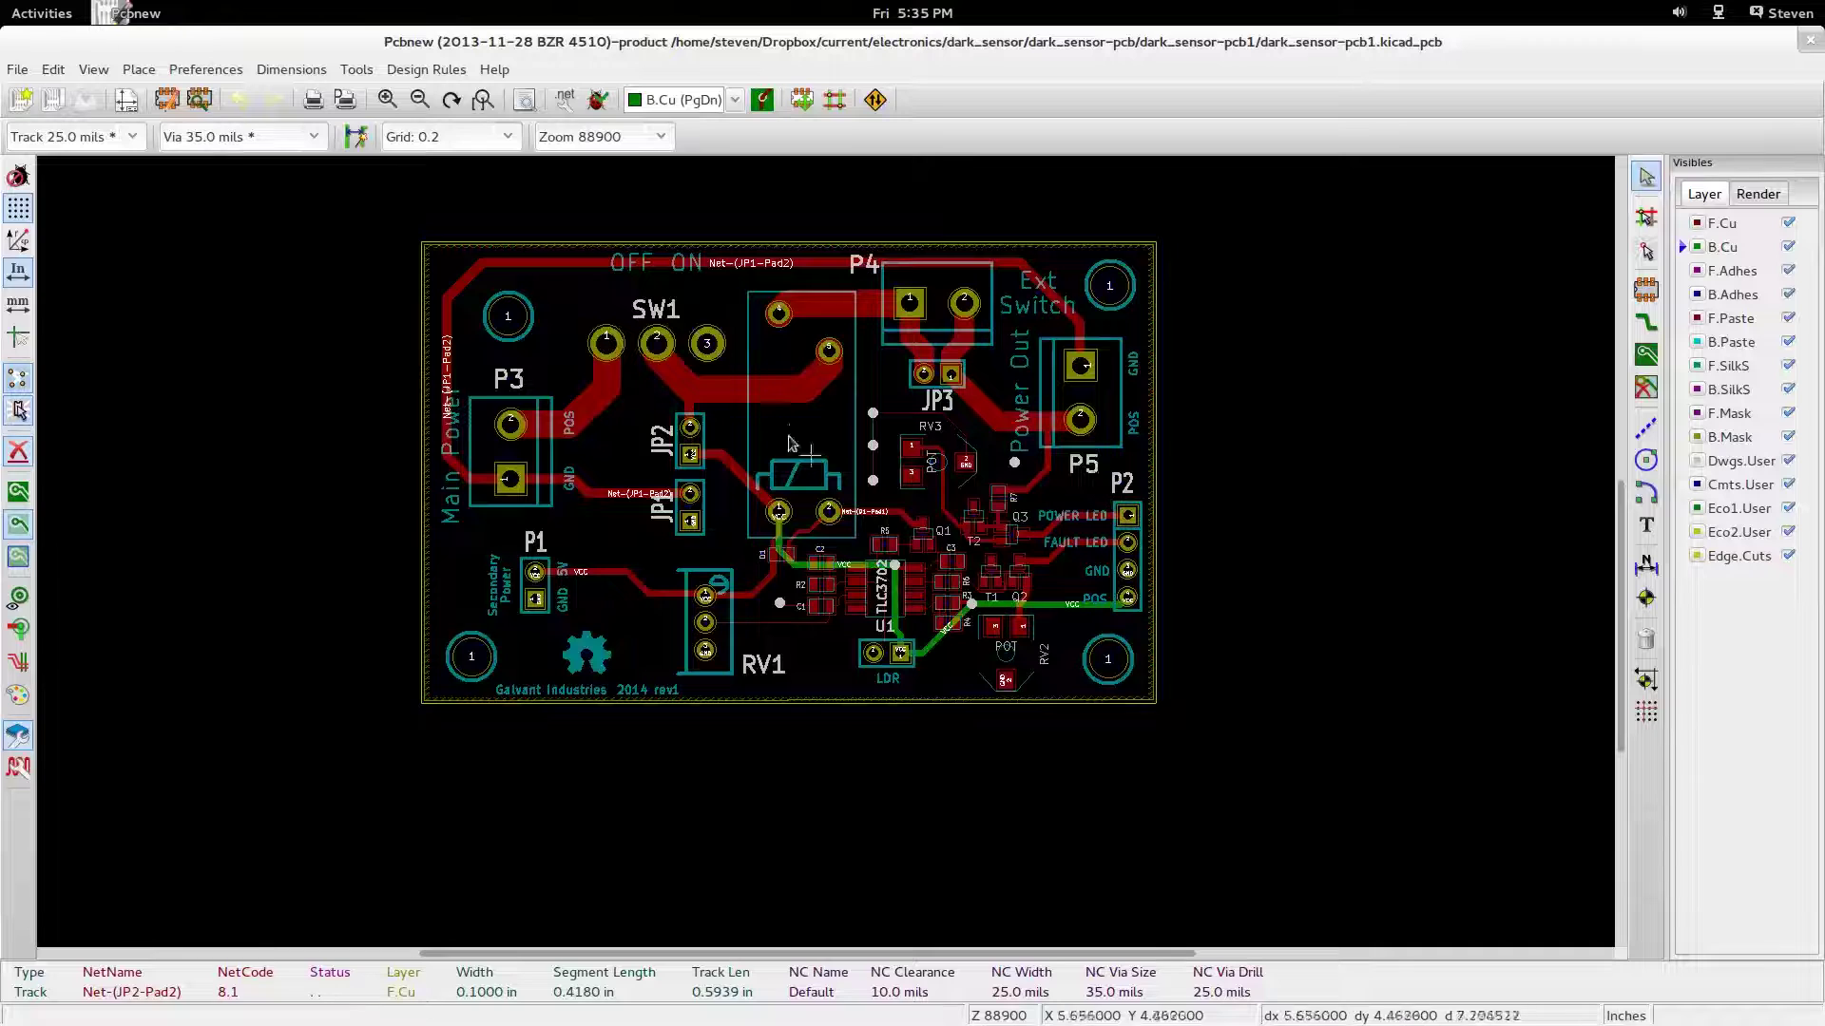
{"action": "scroll", "coordinate": [984, 649], "scroll_direction": "up", "scroll_amount": 2}
{"action": "mouse_move", "coordinate": [1620, 520]}
{"action": "left_mouse_down"}
{"action": "mouse_move", "coordinate": [1612, 555]}
{"action": "mouse_move", "coordinate": [1613, 535]}
{"action": "left_mouse_up"}
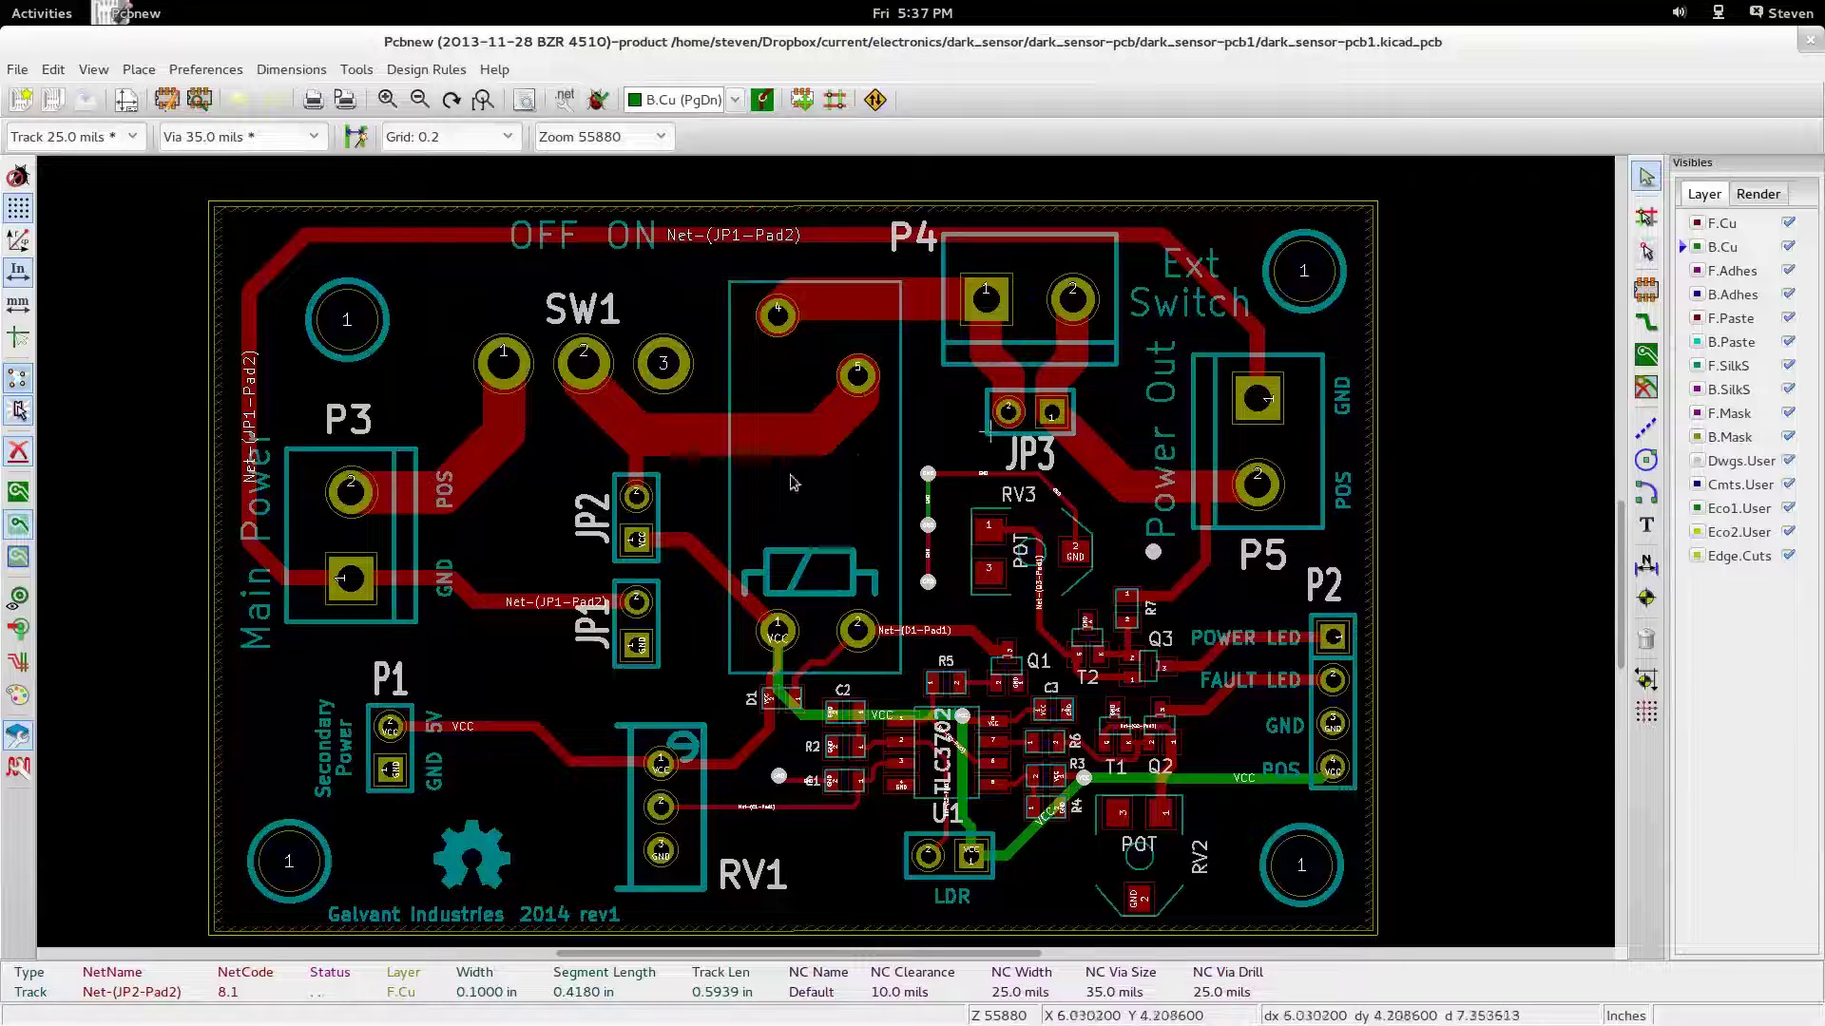
Display the filled zones around the GND vias beside RV3 to check their connections, and hide the fills again.
{"action": "scroll", "coordinate": [960, 513], "scroll_direction": "up", "scroll_amount": 2}
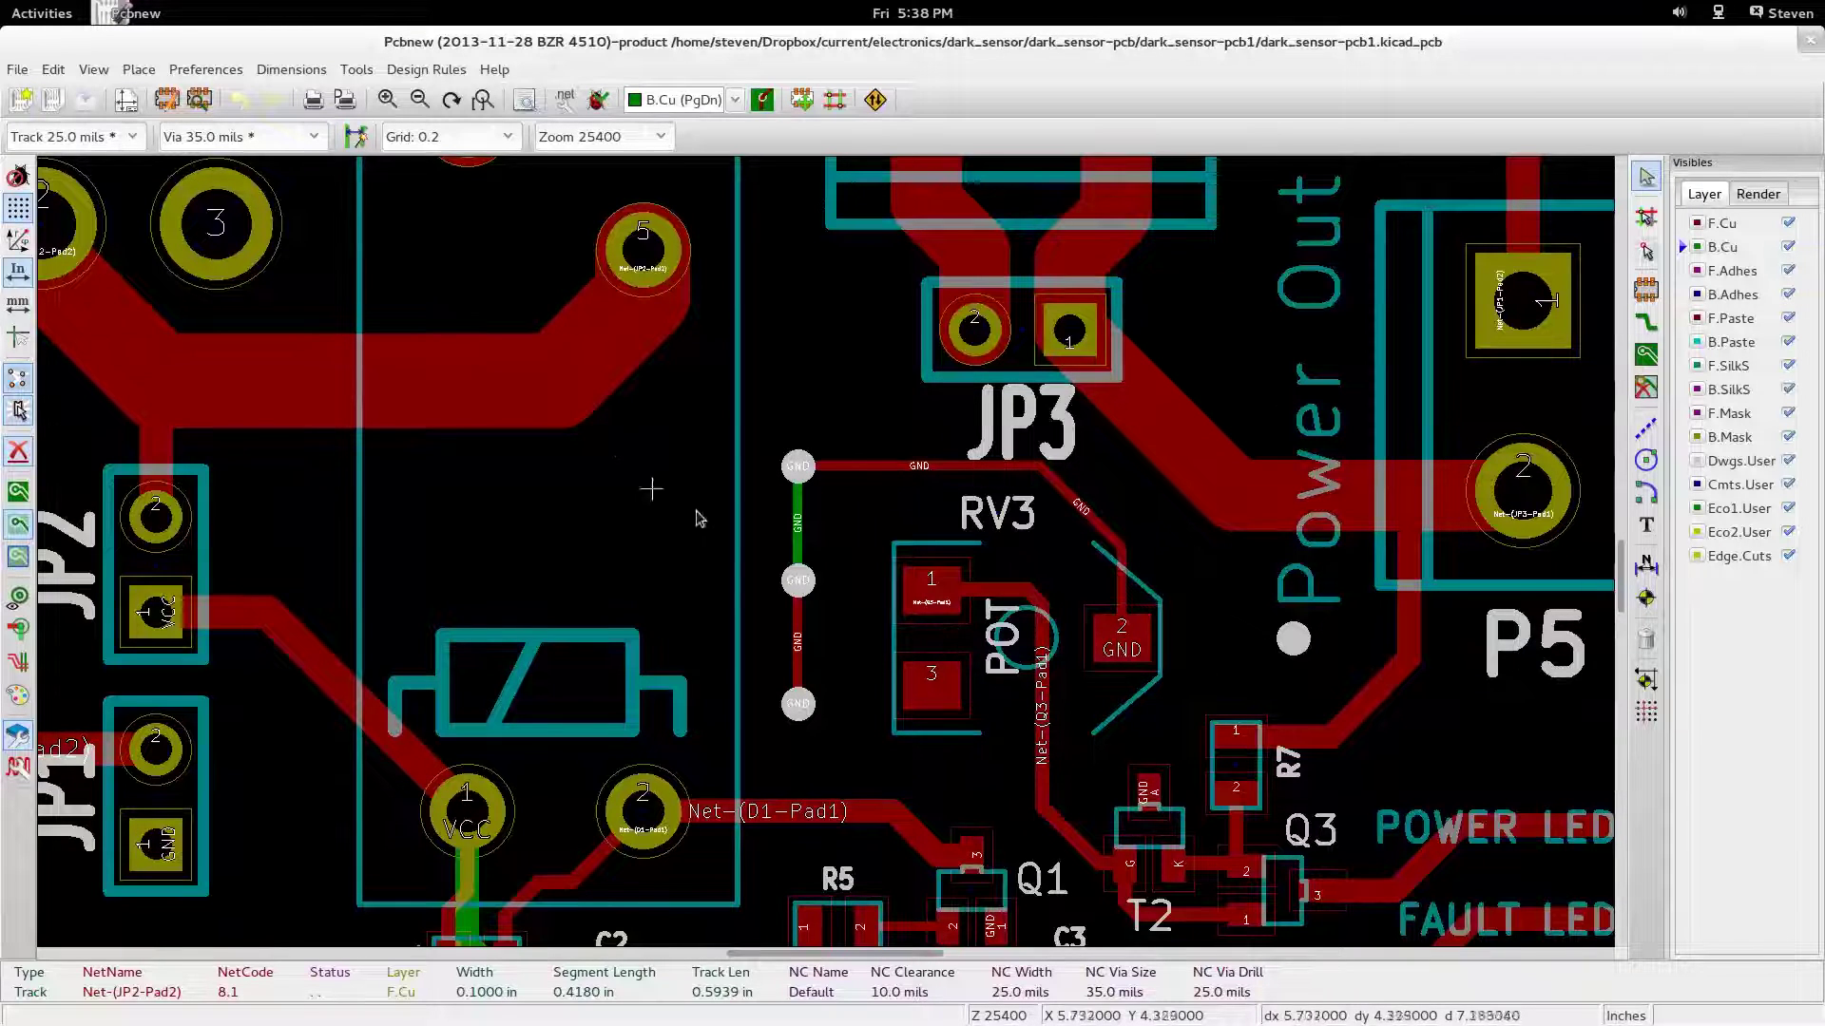
{"action": "left_click", "coordinate": [18, 491]}
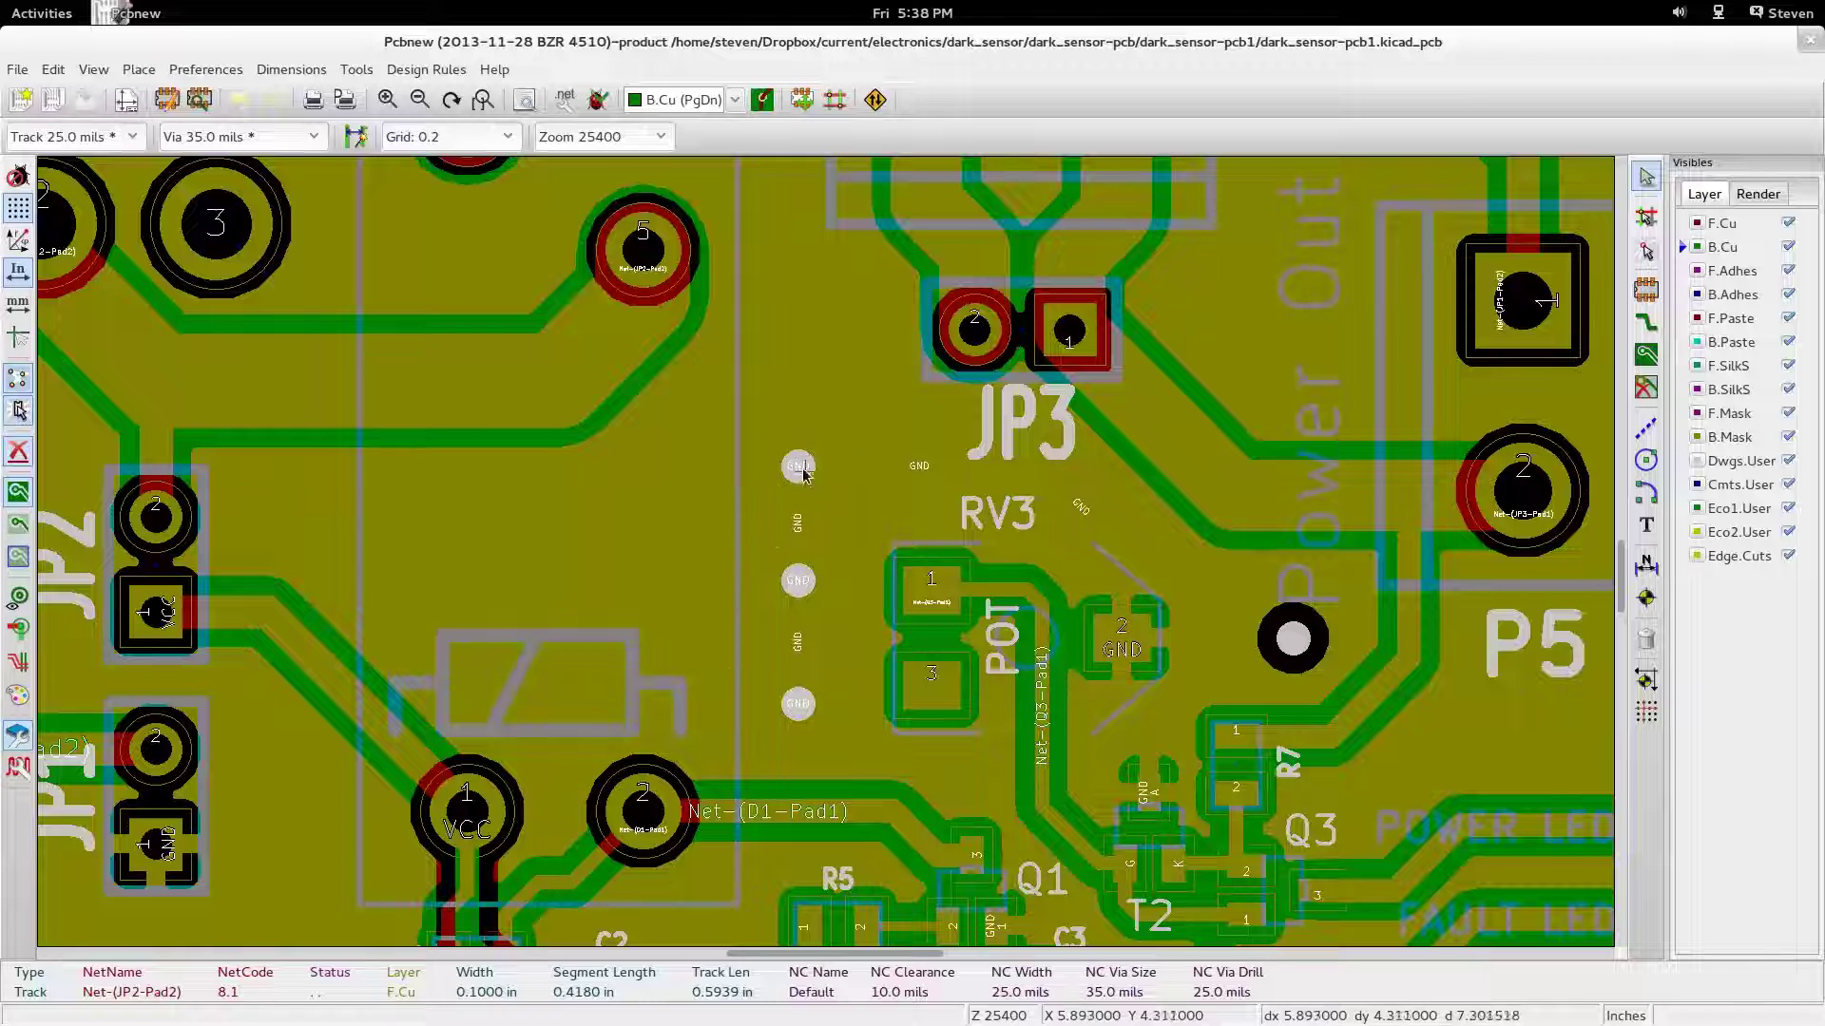
{"action": "left_click", "coordinate": [18, 523]}
{"action": "scroll", "coordinate": [1019, 635], "scroll_direction": "down", "scroll_amount": 2}
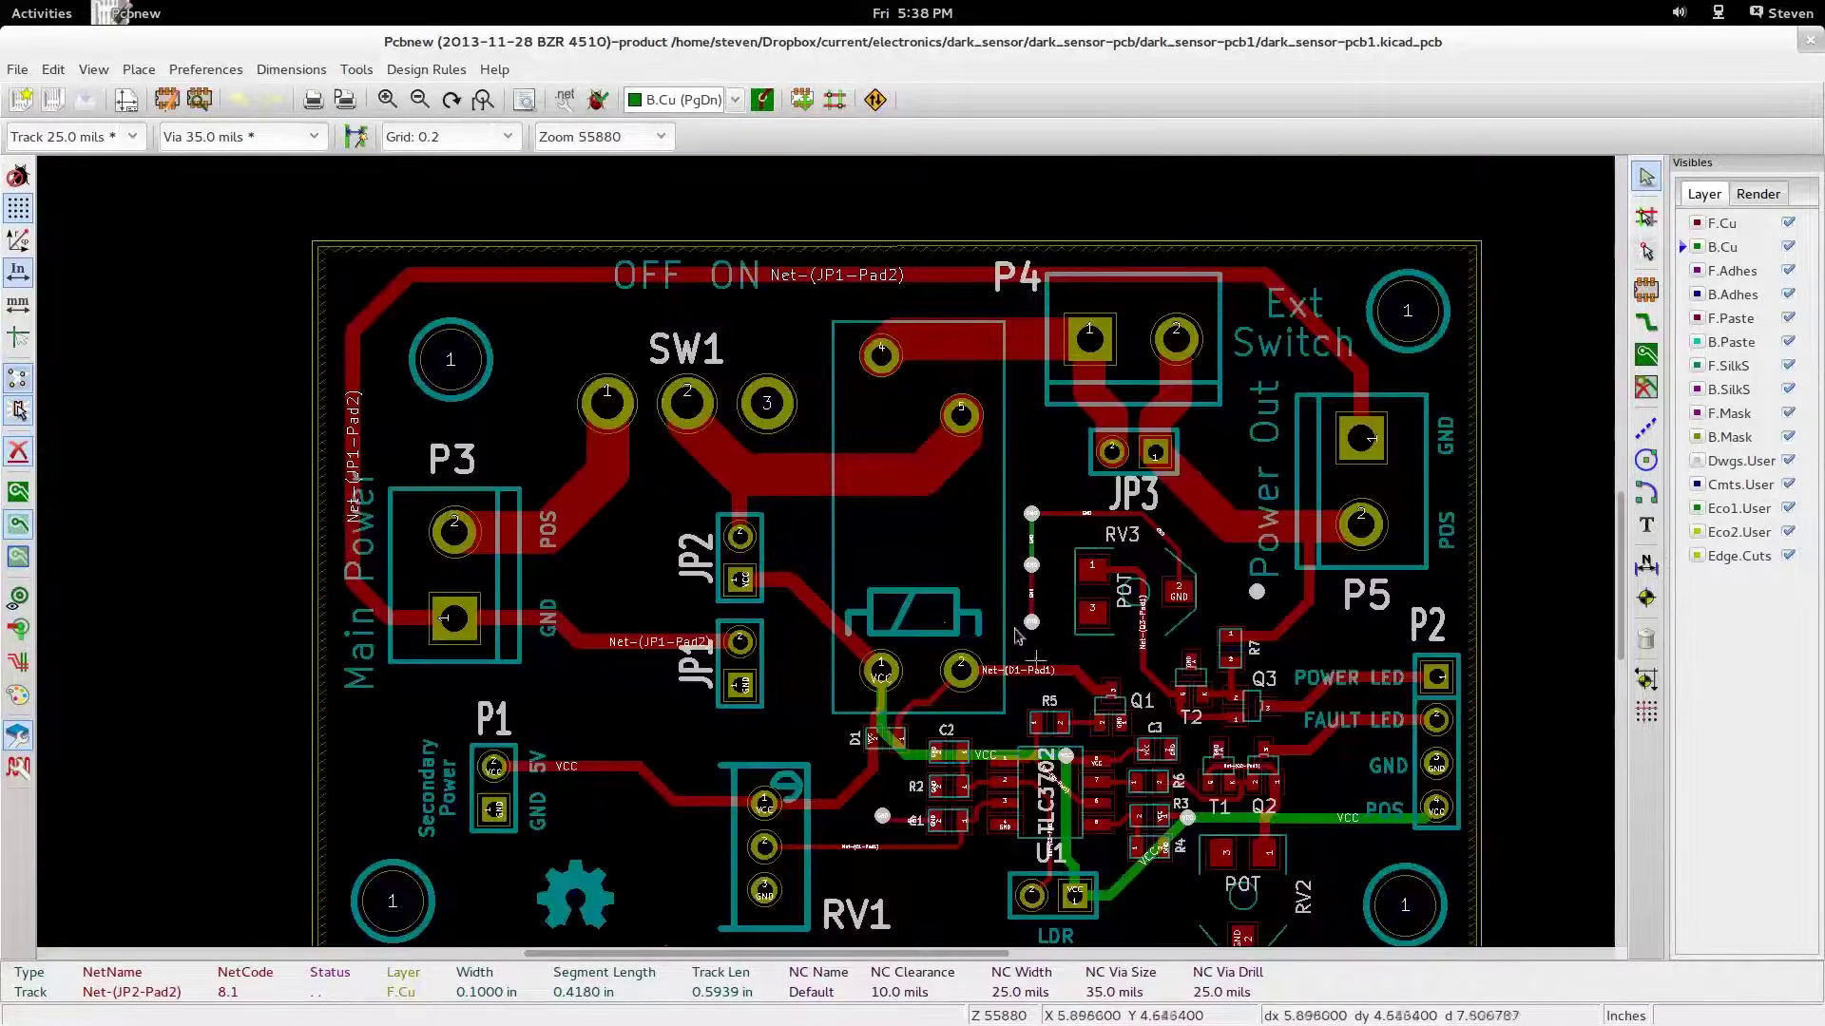
Refill all copper zones on the board and keep the filled areas hidden.
{"action": "scroll", "coordinate": [1019, 635], "scroll_direction": "down", "scroll_amount": 1}
{"action": "scroll", "coordinate": [1022, 618], "scroll_direction": "up", "scroll_amount": 1}
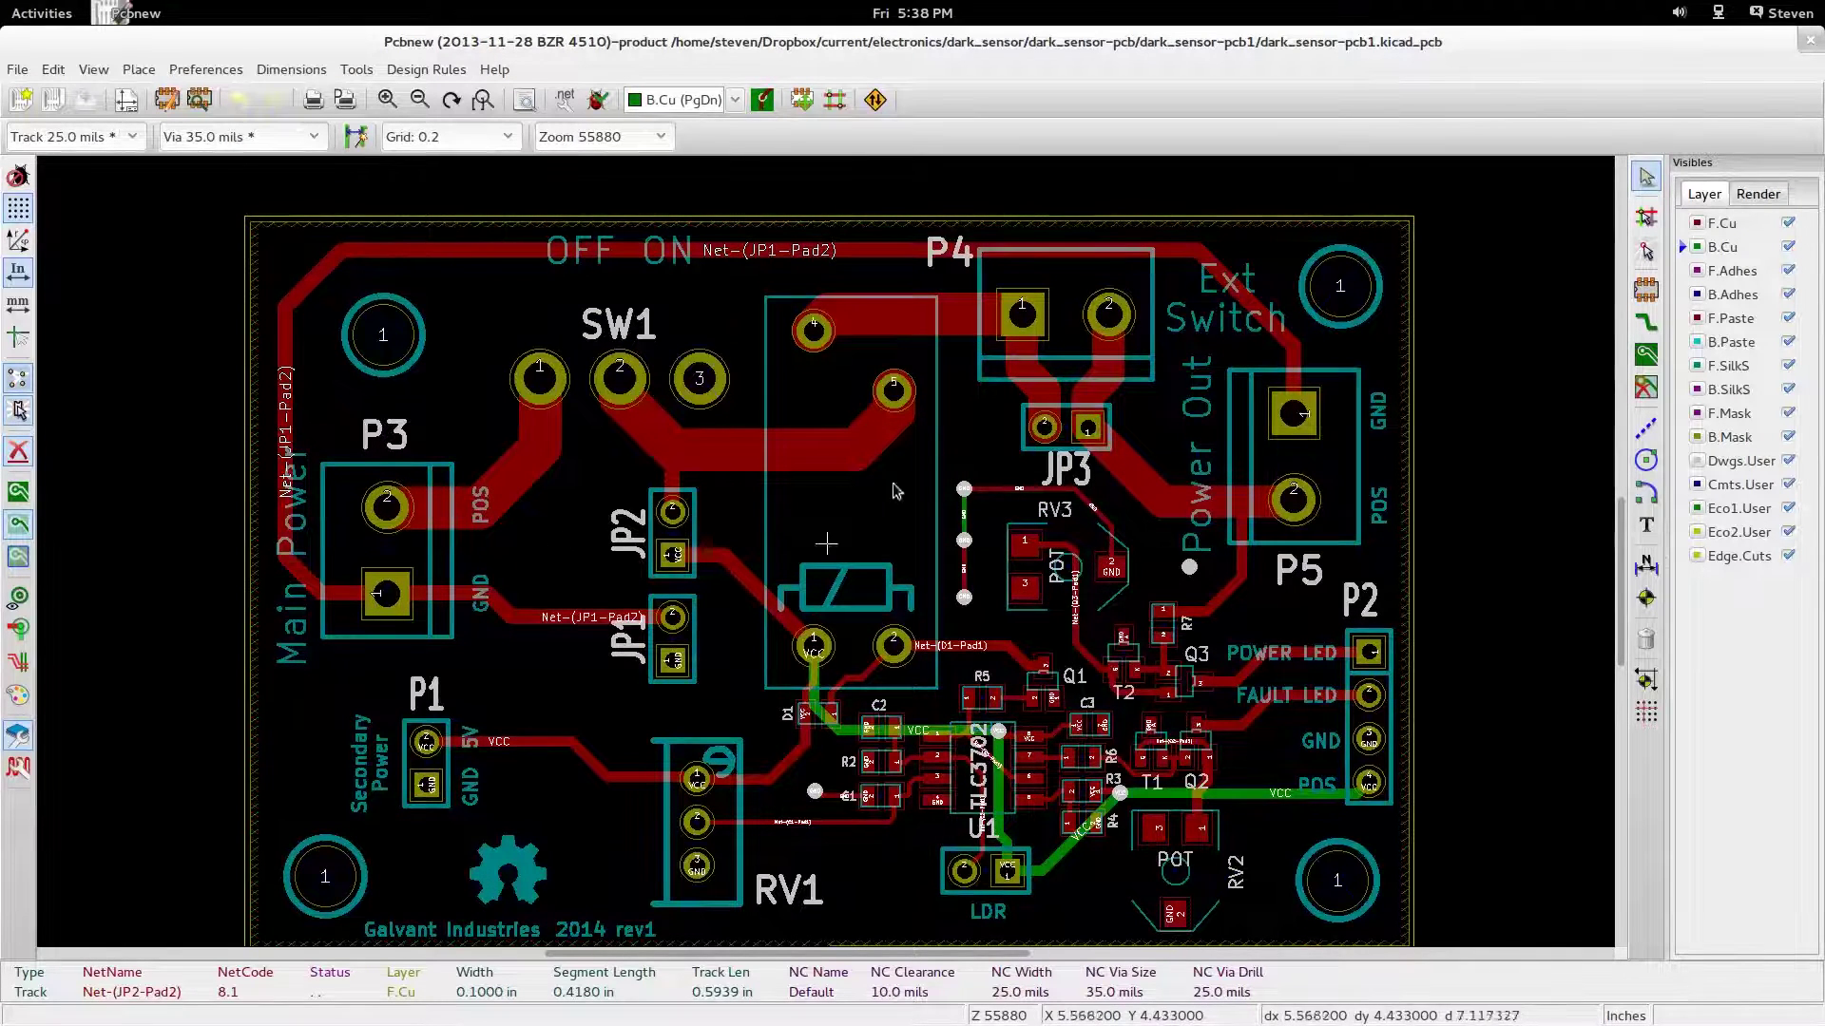
{"action": "key", "text": "b"}
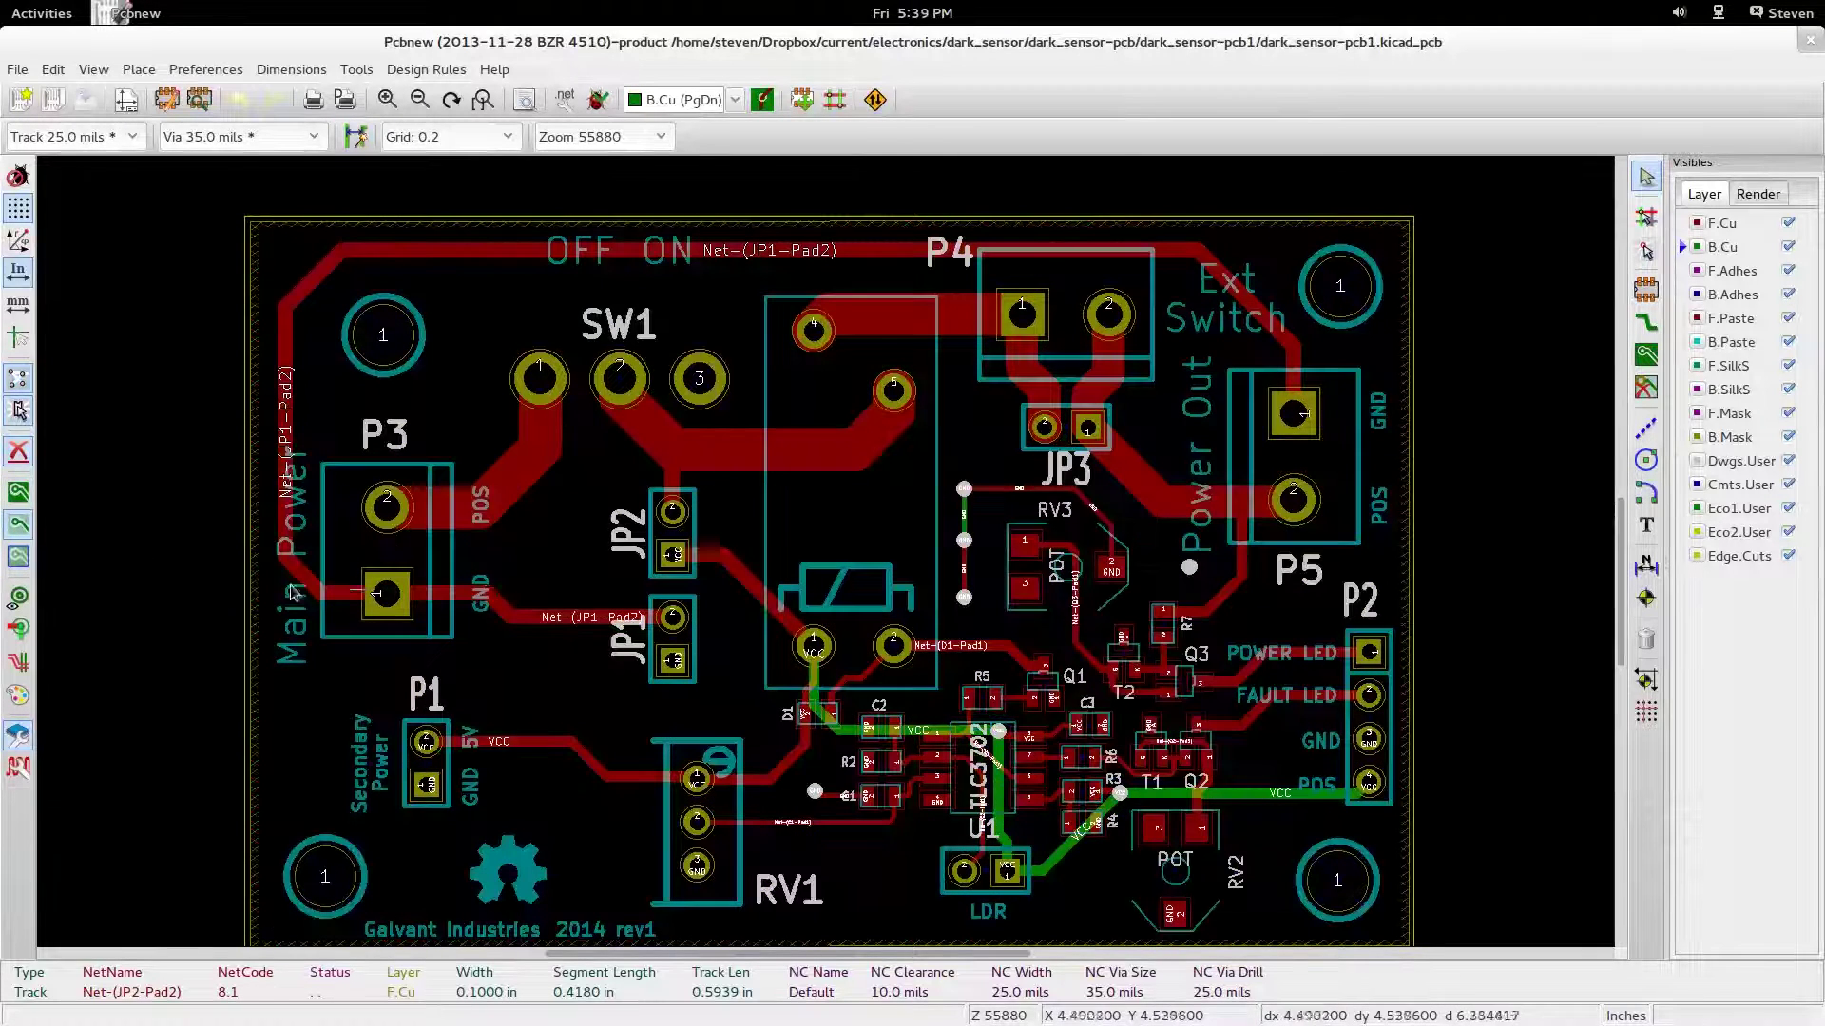
{"action": "left_click", "coordinate": [18, 524]}
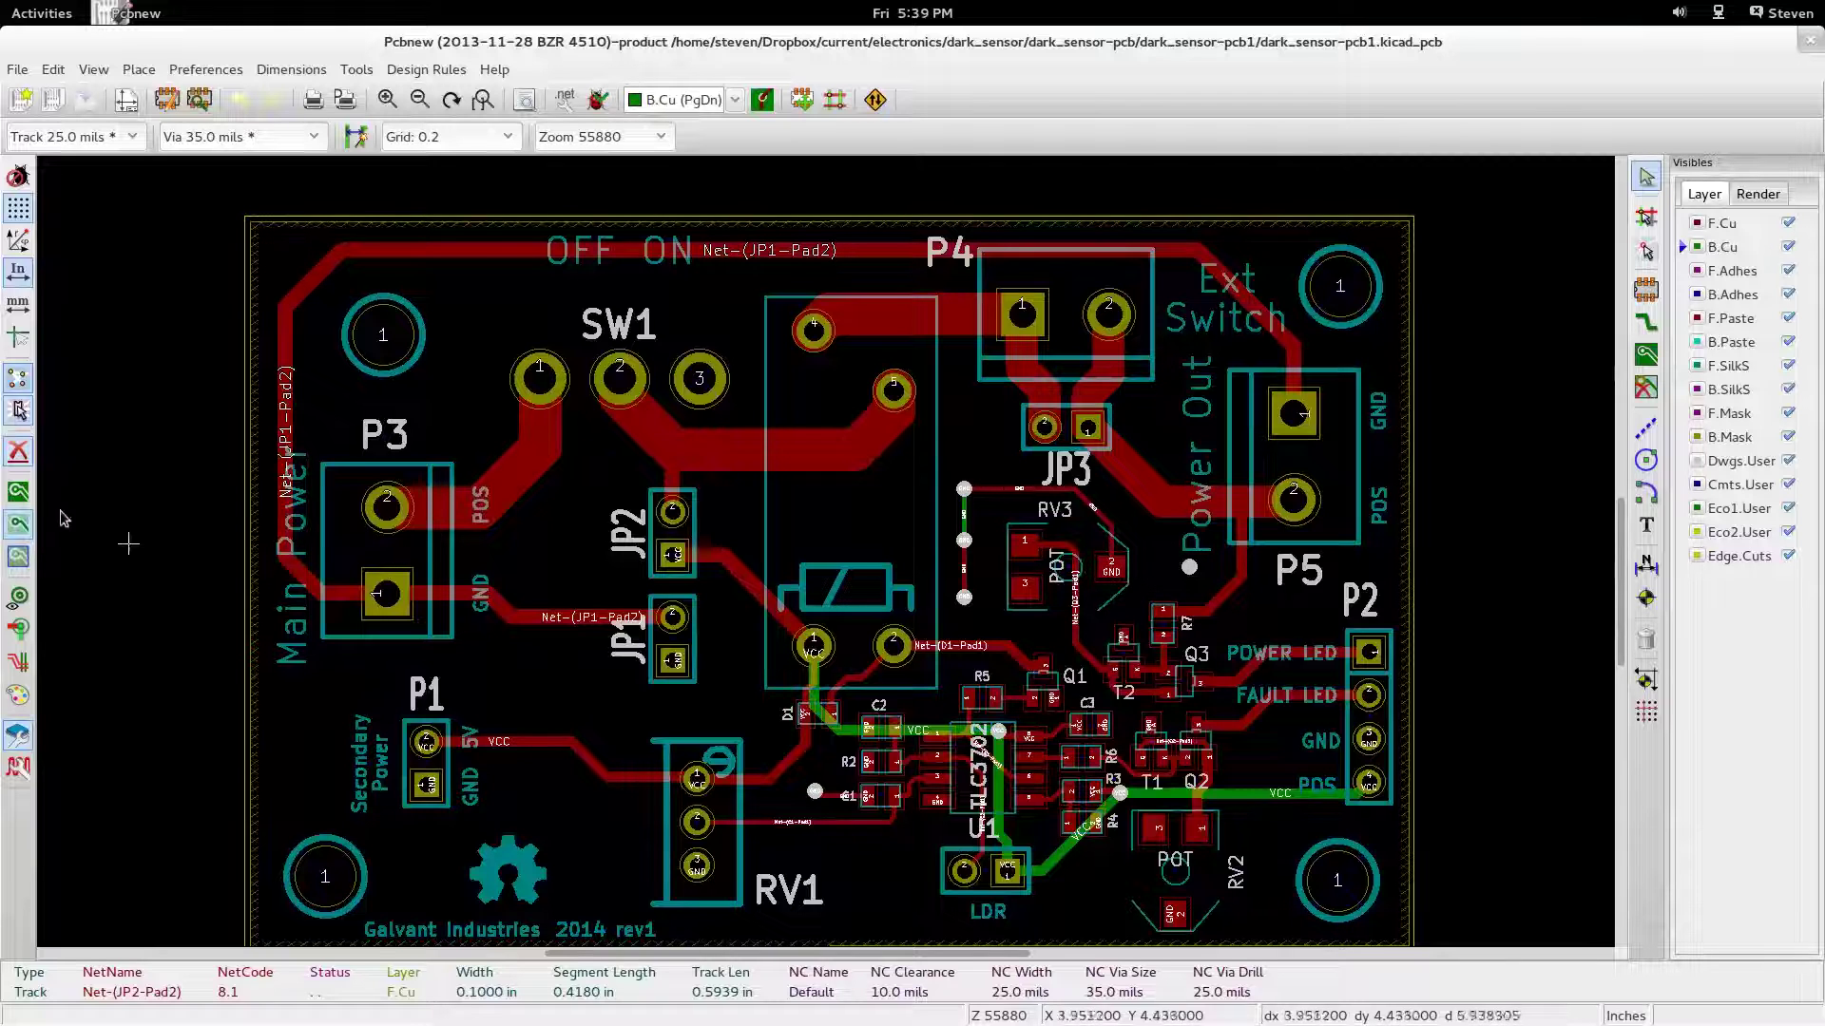
Open the board in the 3D viewer and enlarge it to show the component placement.
{"action": "left_click", "coordinate": [94, 69]}
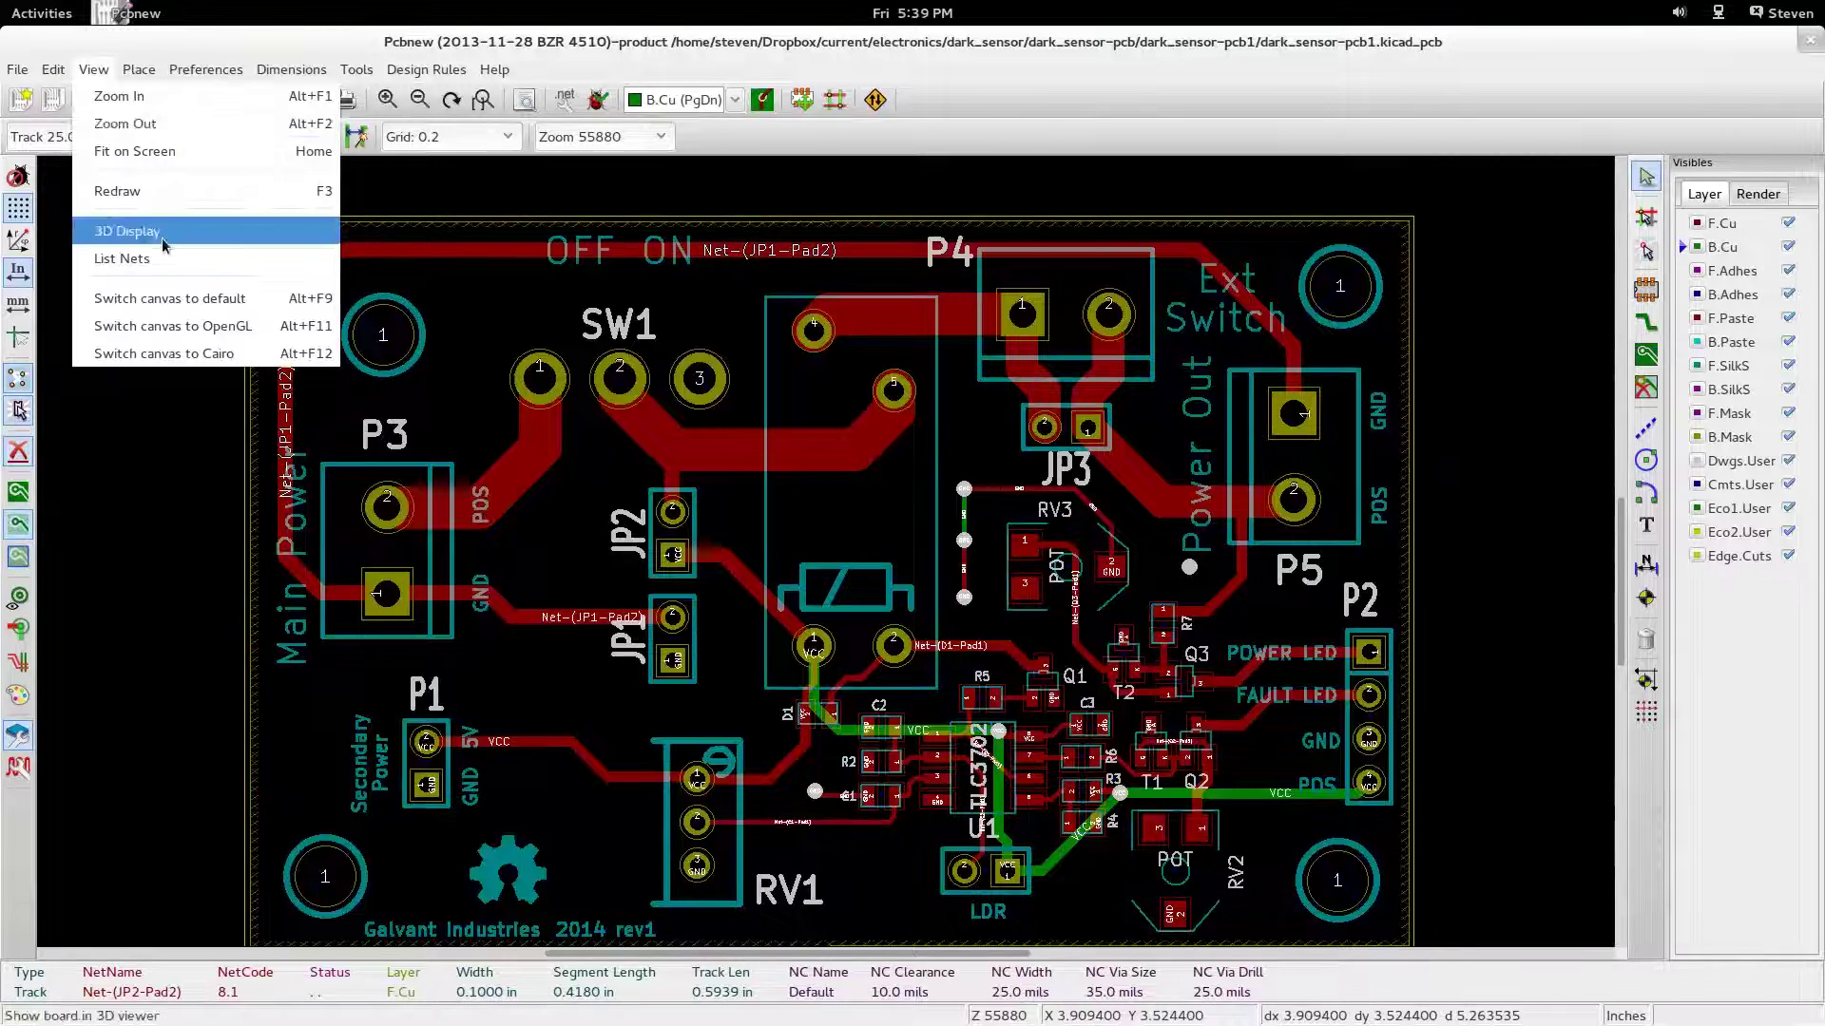
{"action": "left_click", "coordinate": [164, 241]}
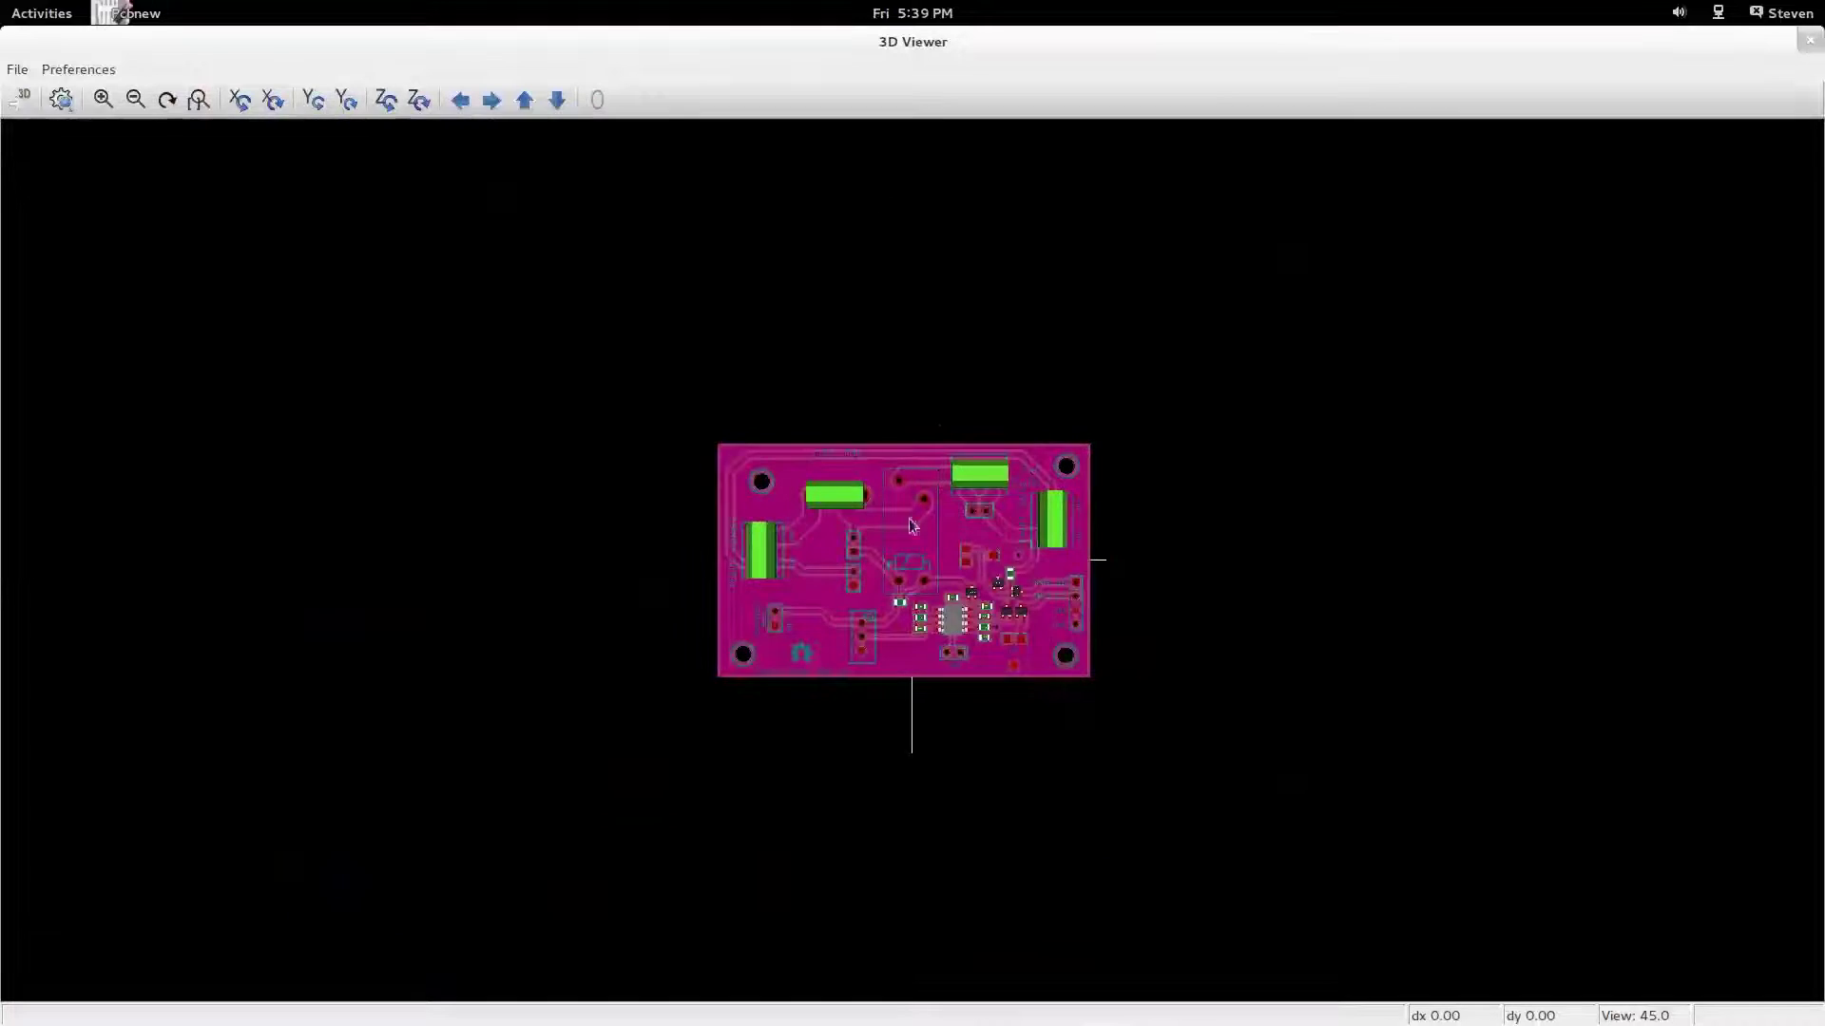
{"action": "scroll", "coordinate": [886, 602], "scroll_direction": "up", "scroll_amount": 5}
{"action": "scroll", "coordinate": [885, 597], "scroll_direction": "down", "scroll_amount": 2}
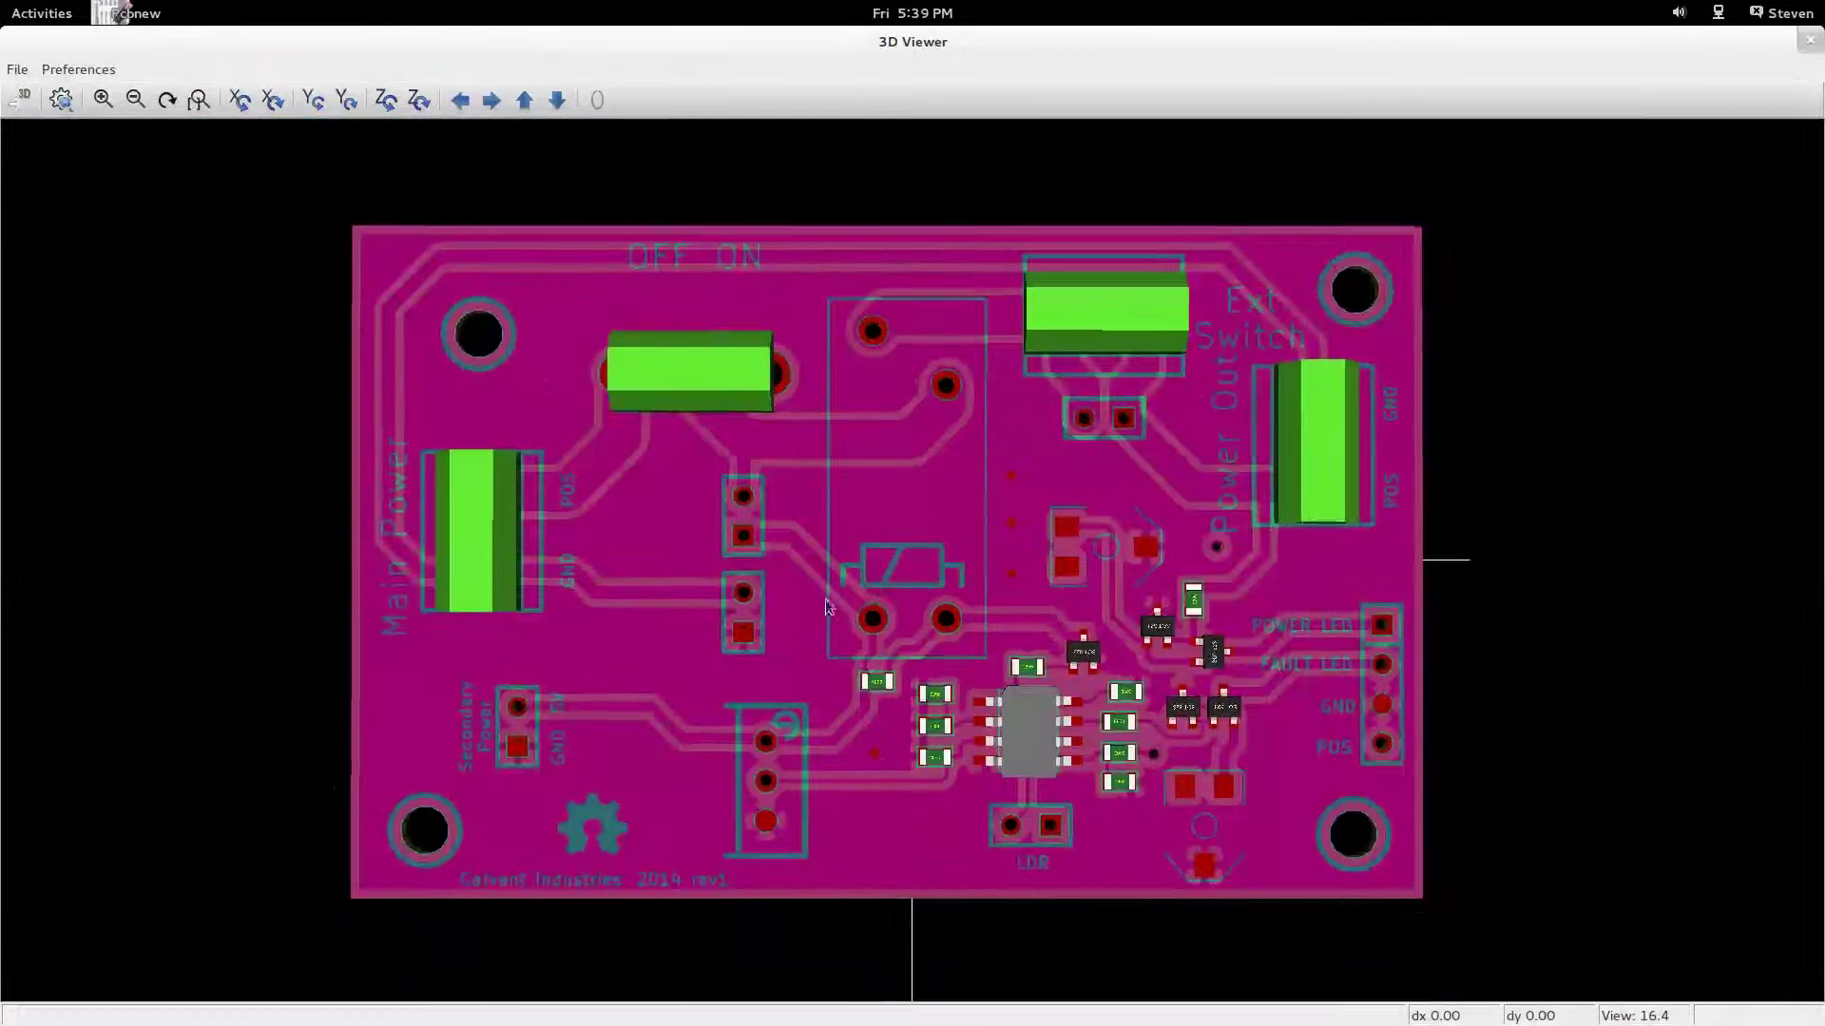
Rotate the 3D board to examine the component side, the underside with its VCC track, and the component side again.
{"action": "left_click_drag", "start_coordinate": [827, 607], "coordinate": [1014, 639]}
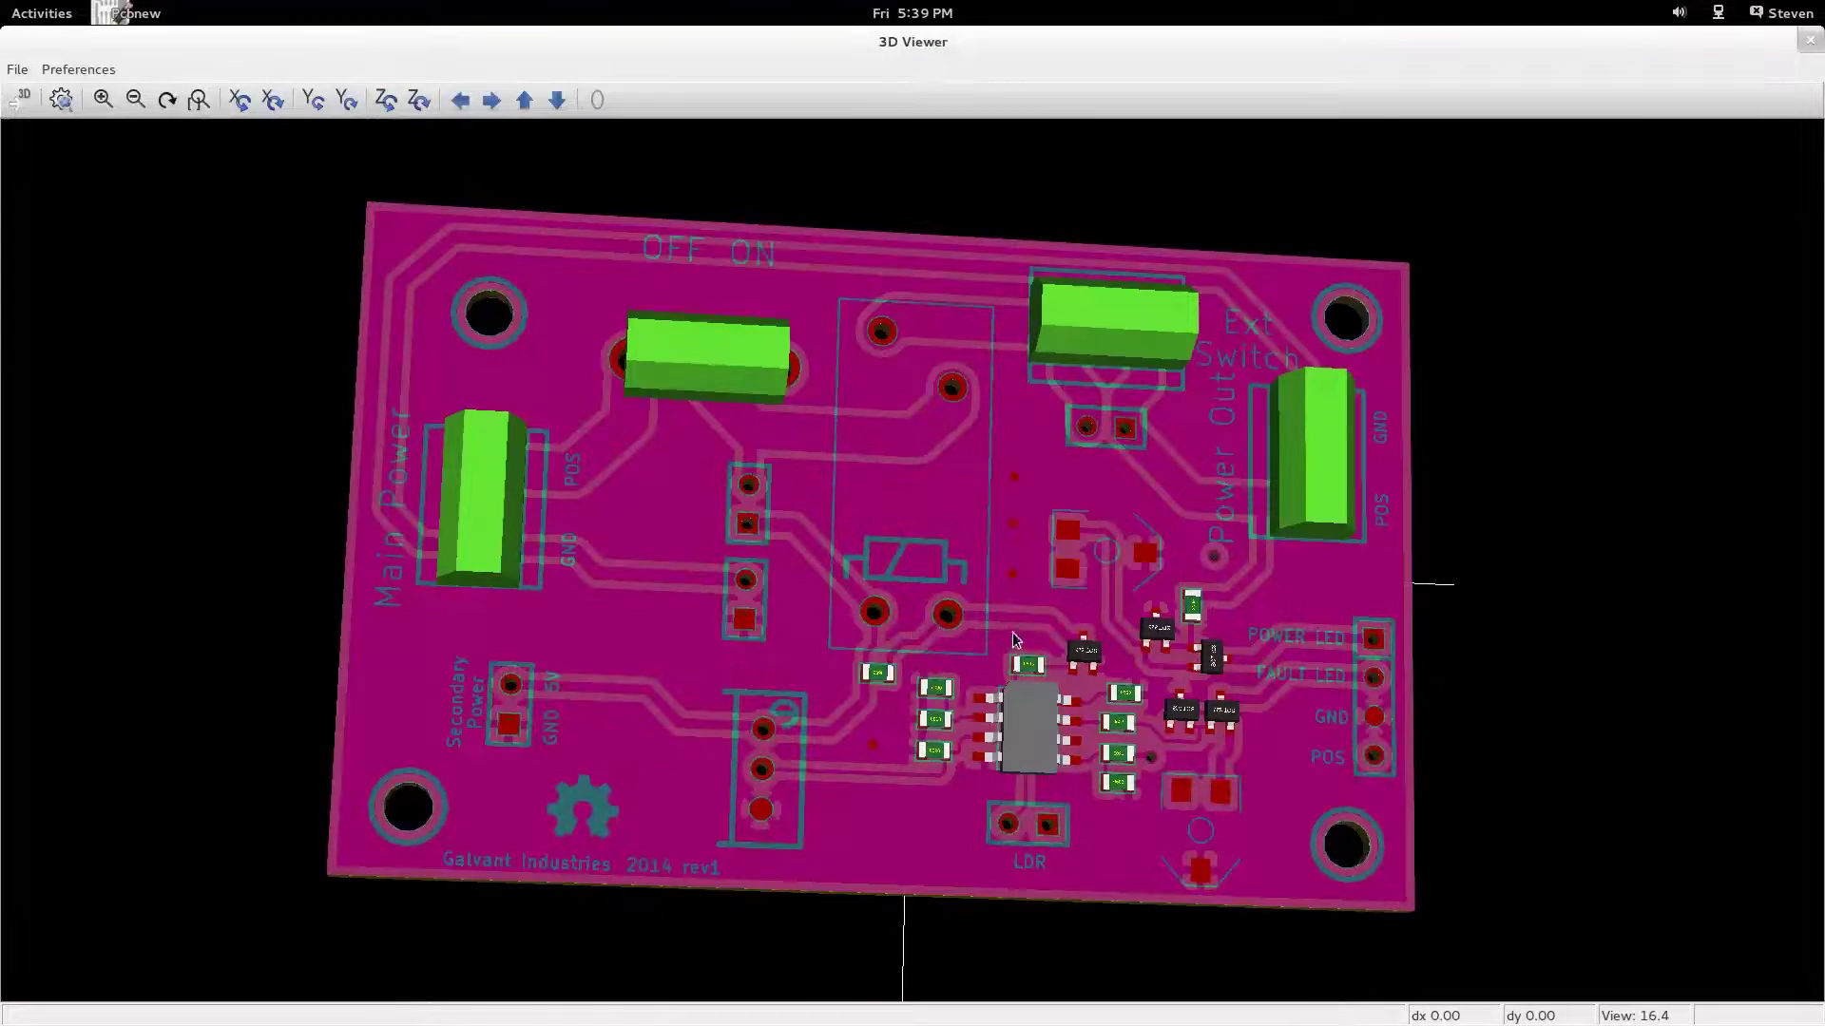
{"action": "left_click_drag", "start_coordinate": [787, 491], "coordinate": [1049, 753]}
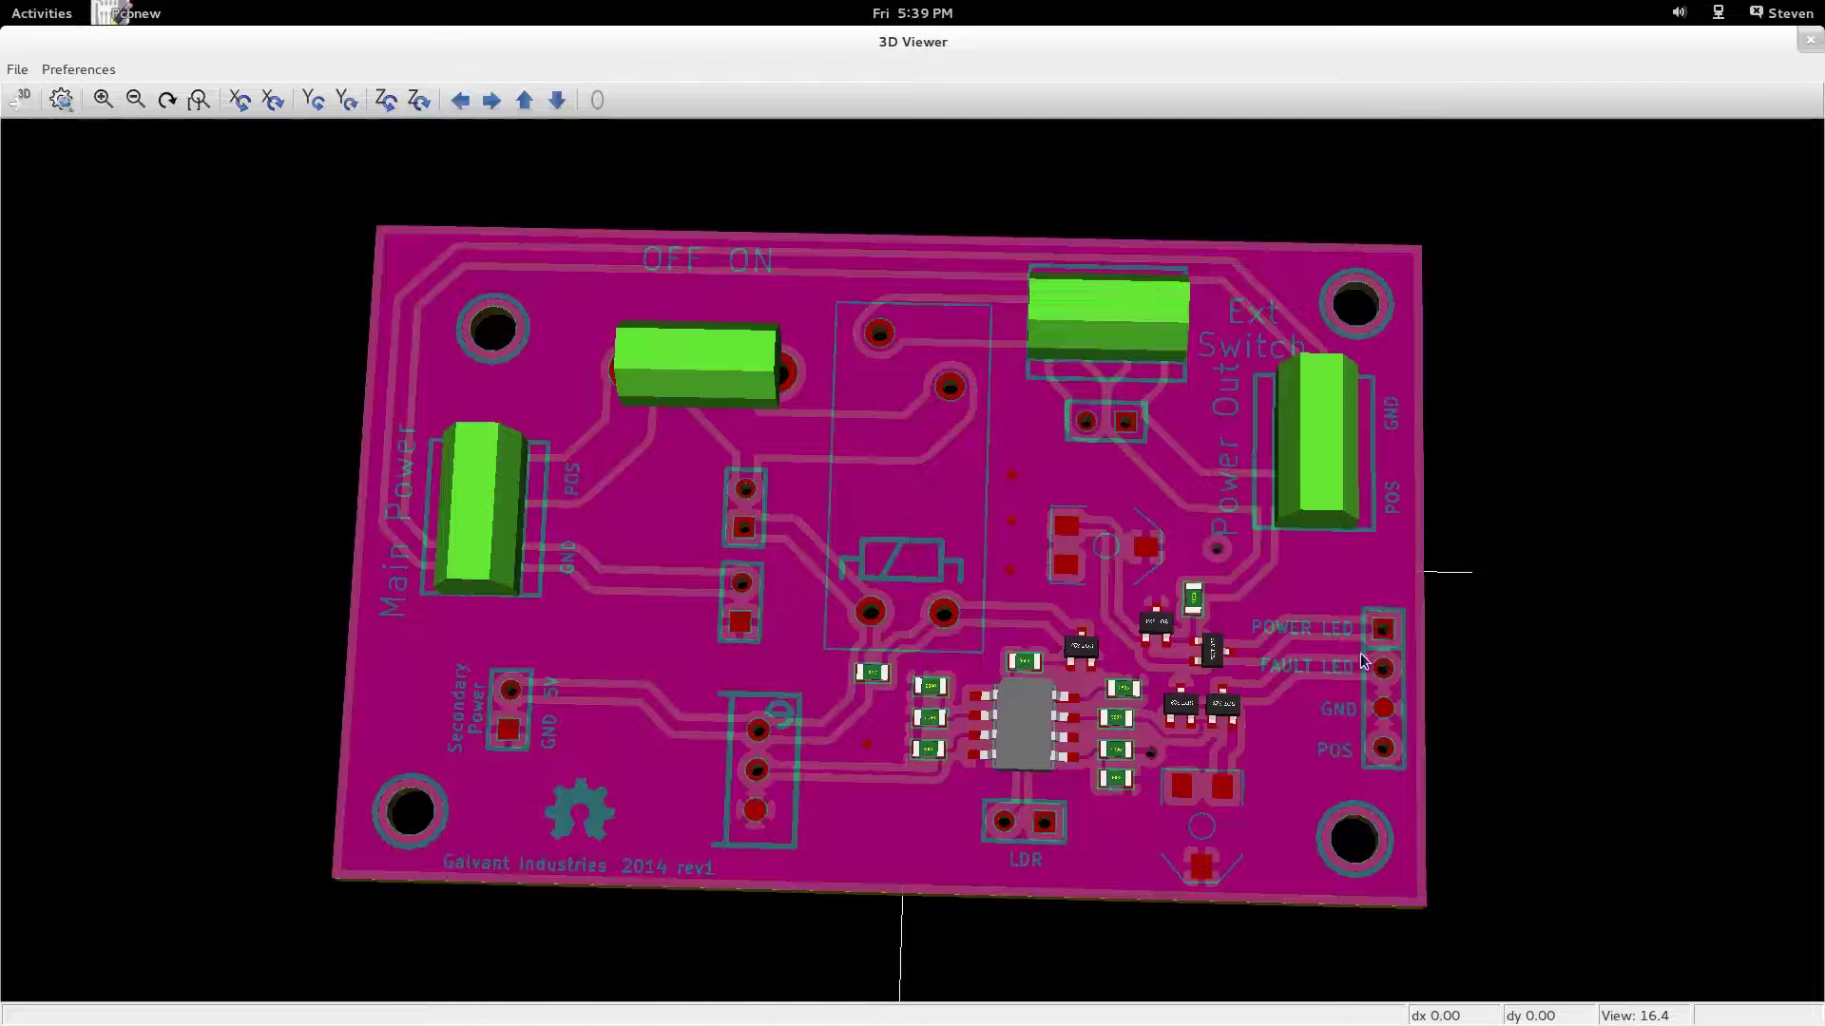
{"action": "left_click_drag", "start_coordinate": [1360, 653], "coordinate": [294, 436]}
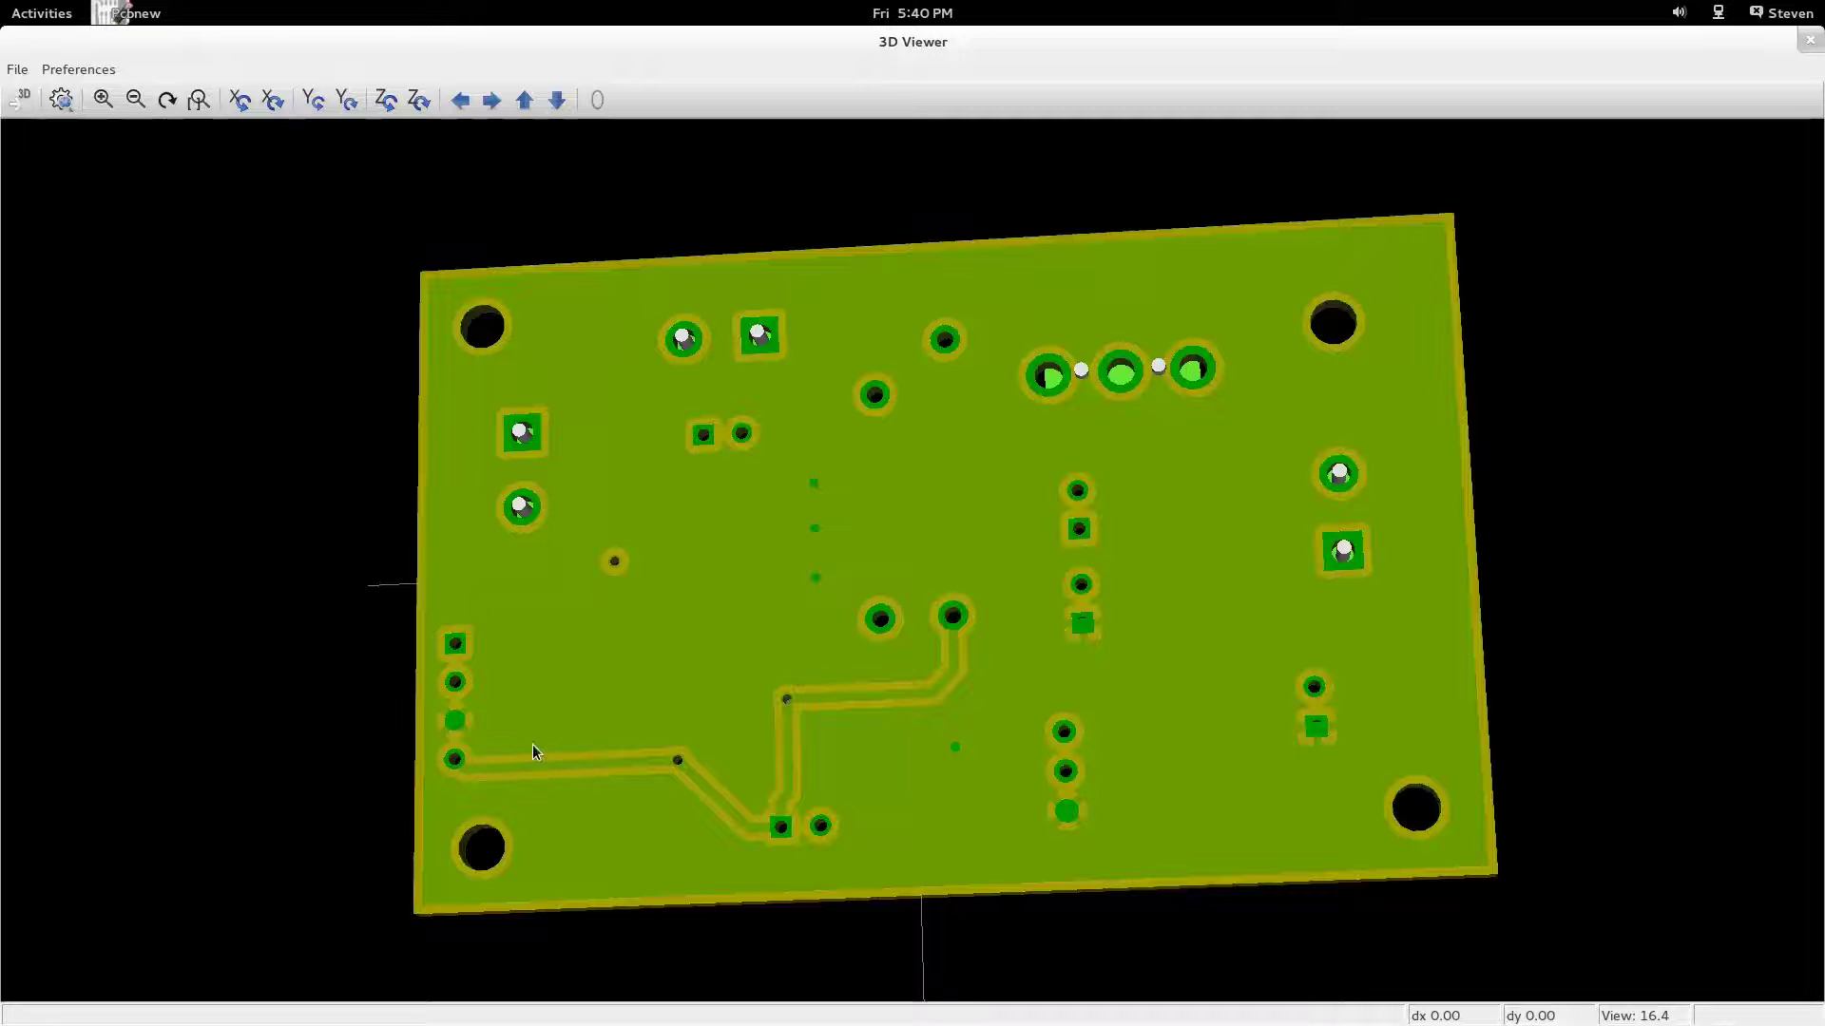
{"action": "left_click_drag", "start_coordinate": [1159, 468], "coordinate": [1604, 529]}
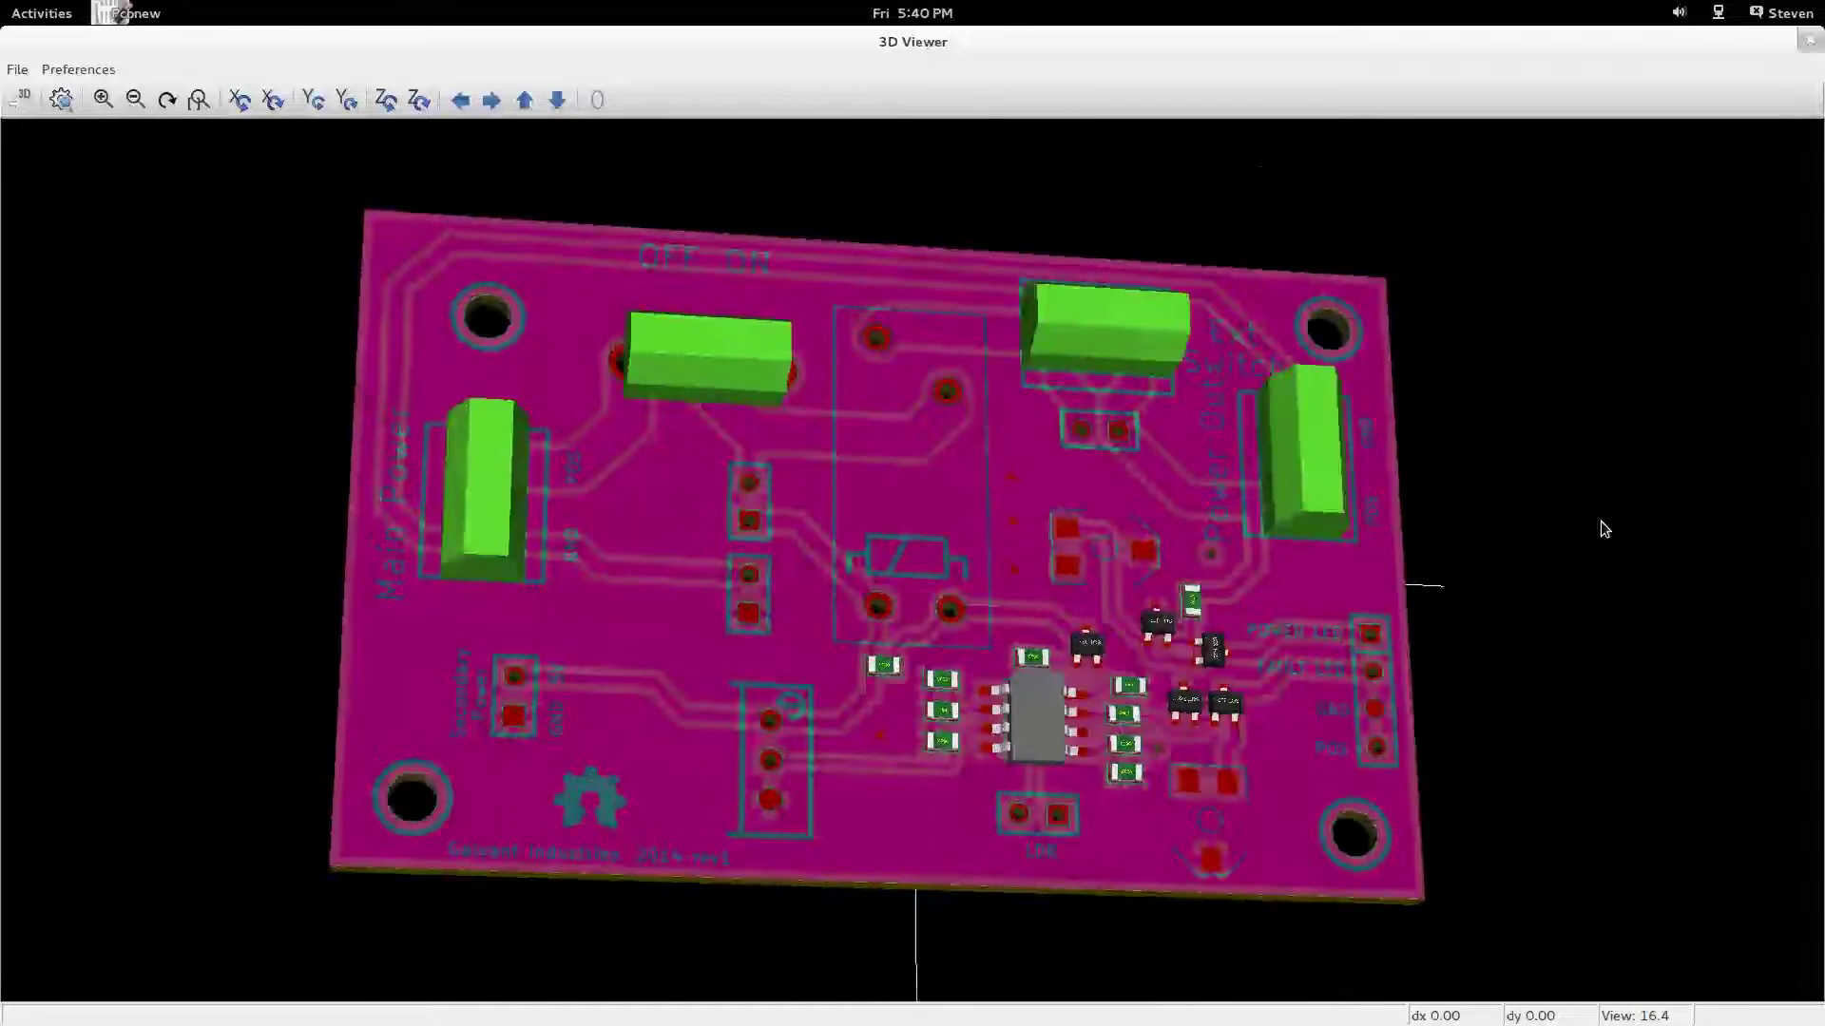
{"action": "left_click_drag", "start_coordinate": [835, 482], "coordinate": [608, 527]}
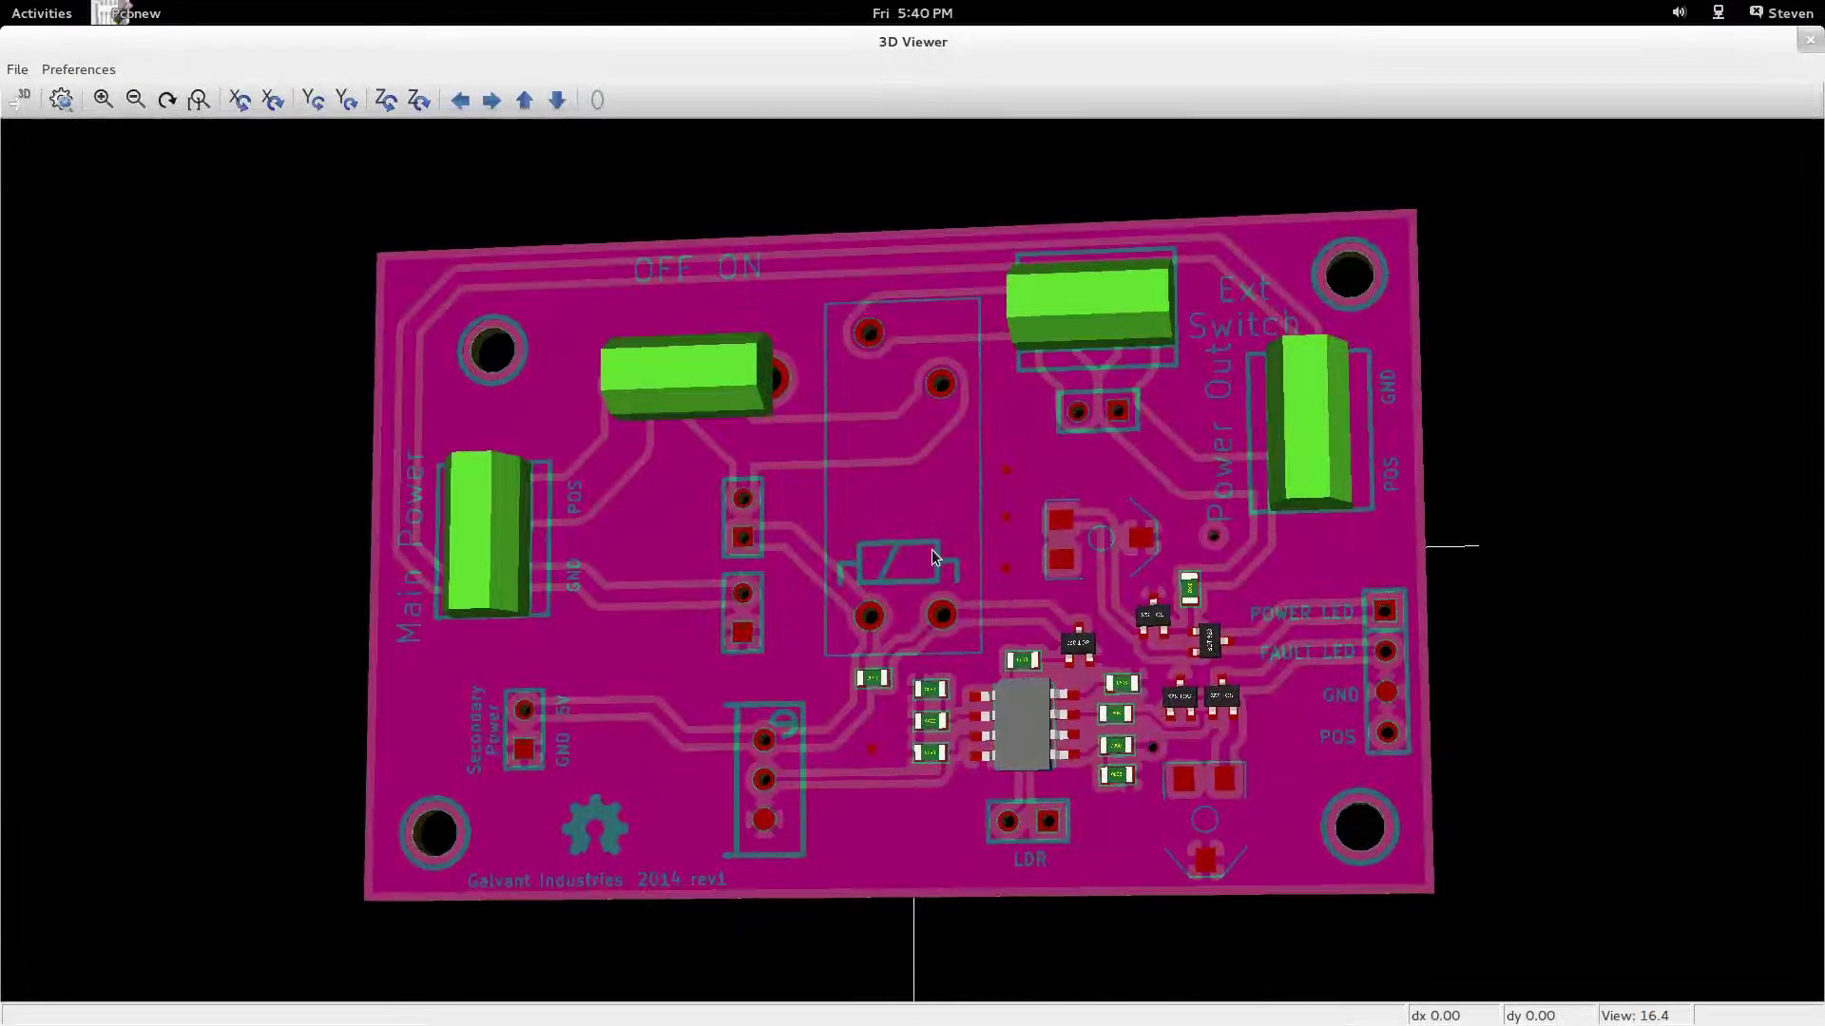